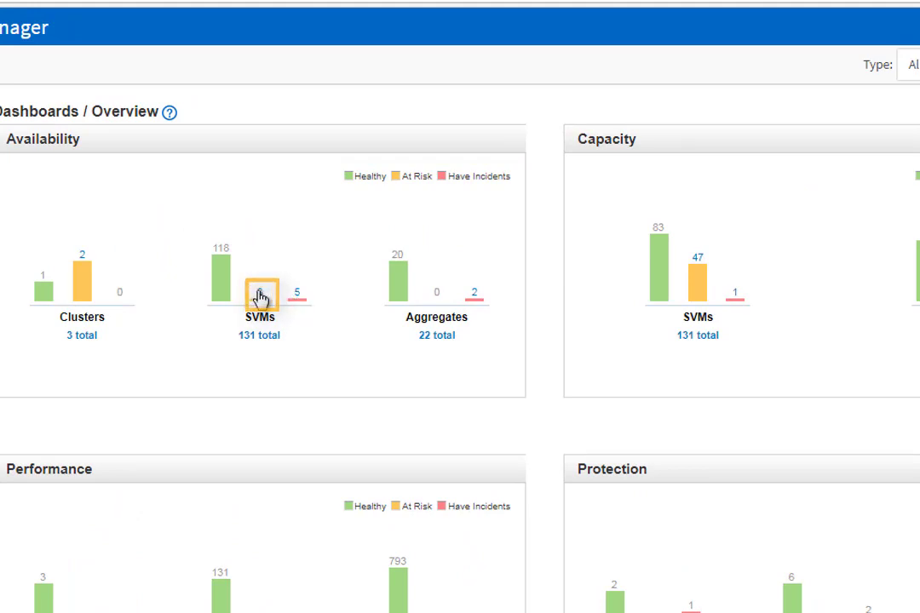
Check the at-risk SVM events and the 6 asynchronous relationships, then open the Performance dashboard
click(260, 298)
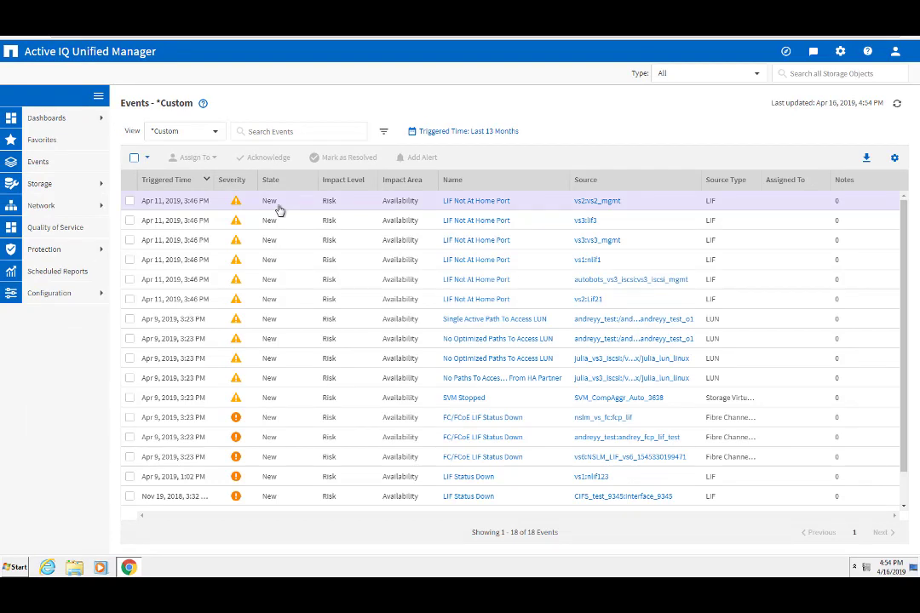
click(100, 119)
click(69, 142)
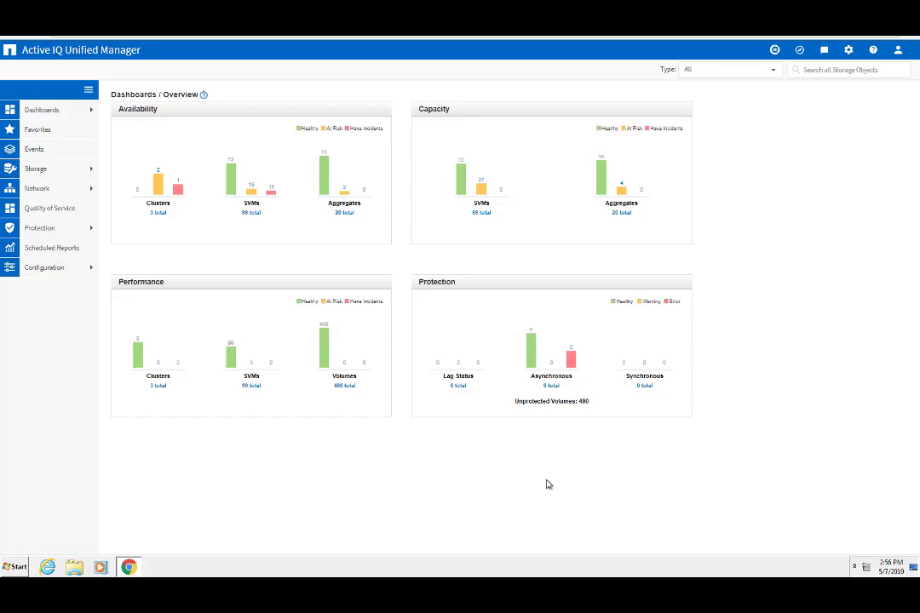
click(551, 387)
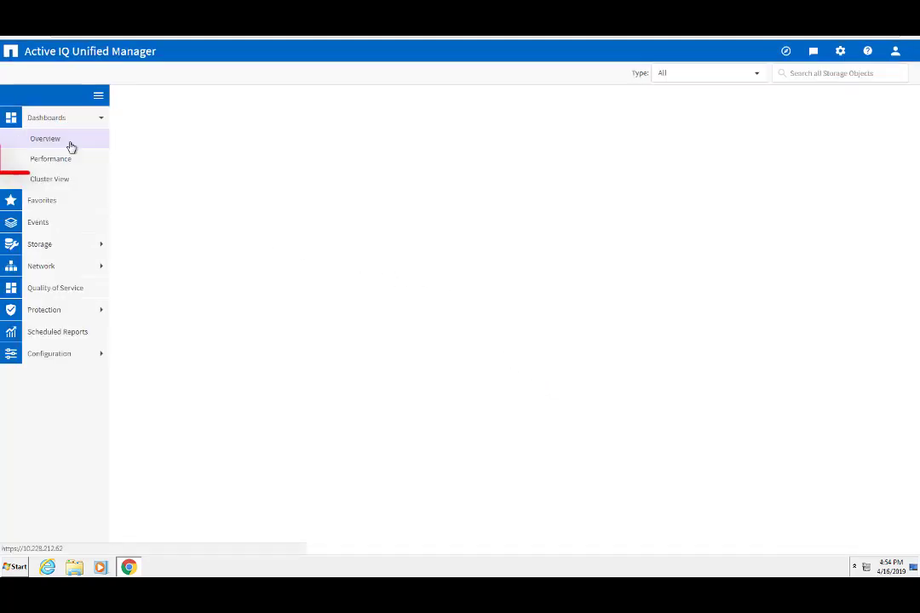
click(53, 160)
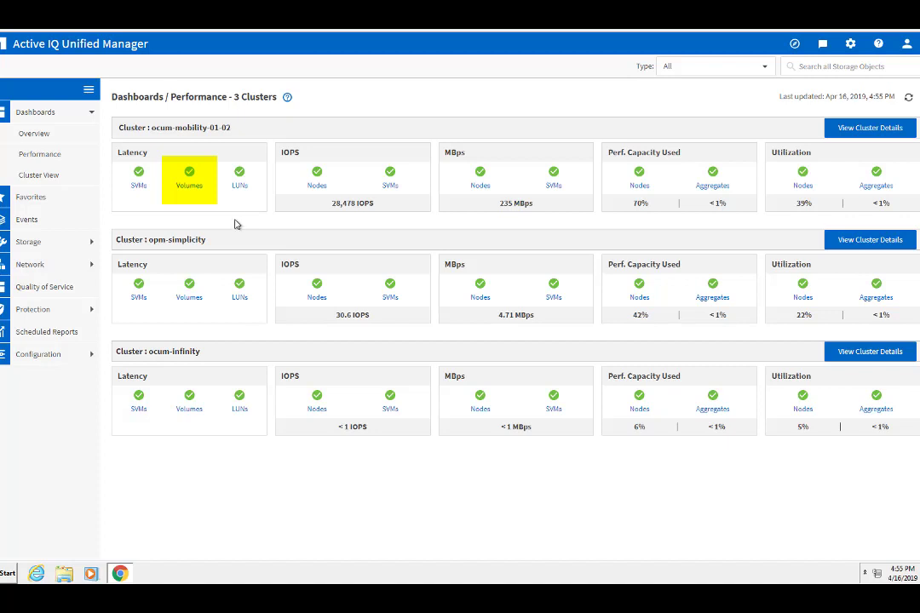
Check volume latency and performance details for ocum-mobility-01-02, then go to Favorites
click(189, 186)
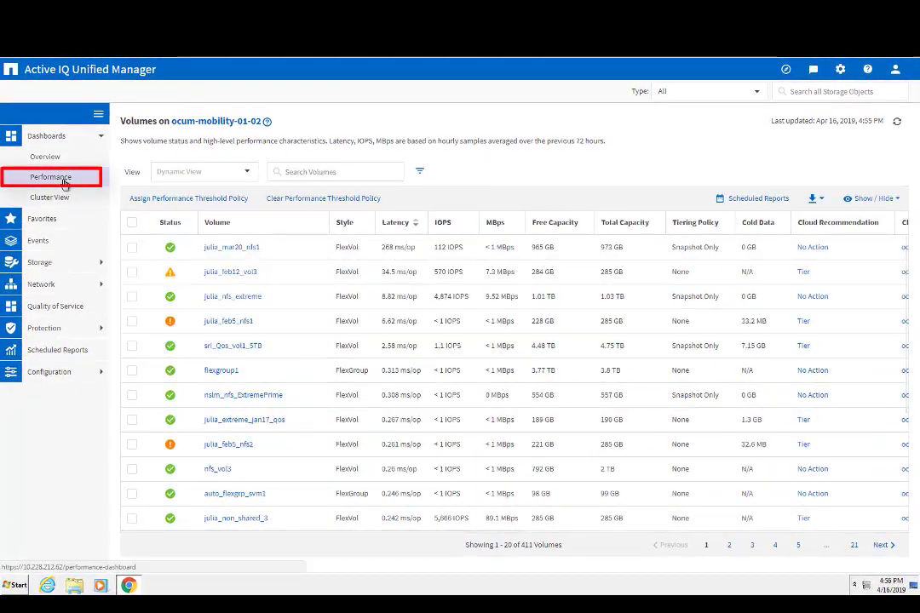
click(64, 181)
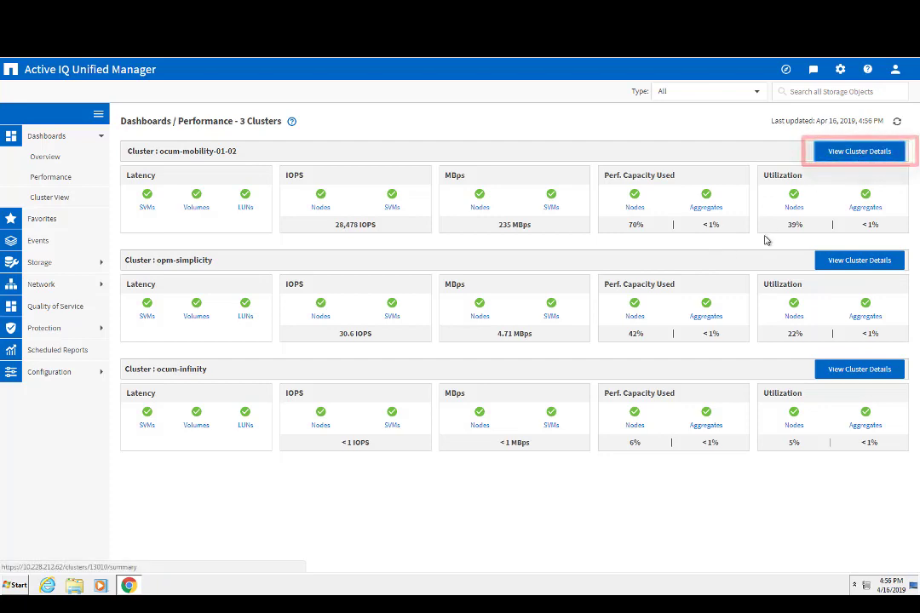
click(852, 157)
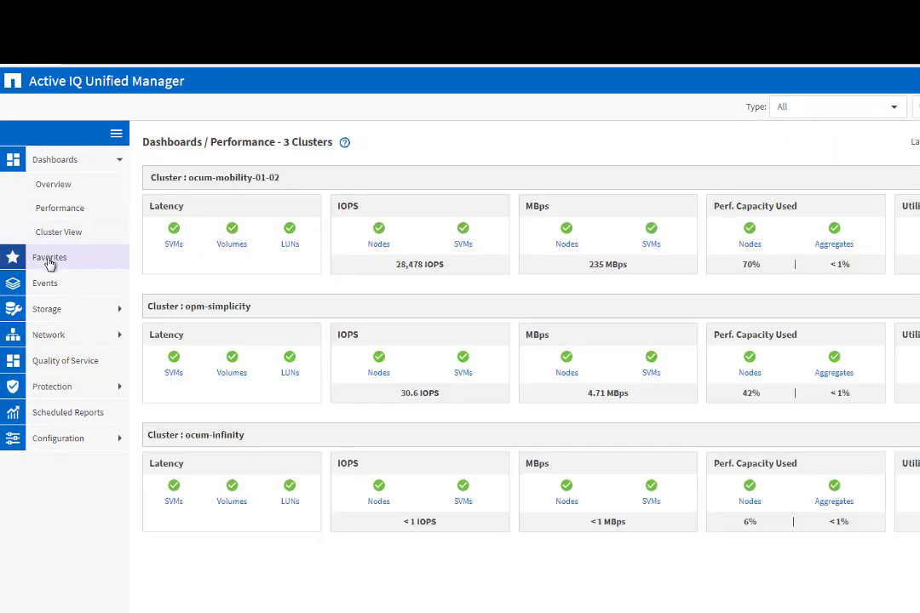
click(49, 260)
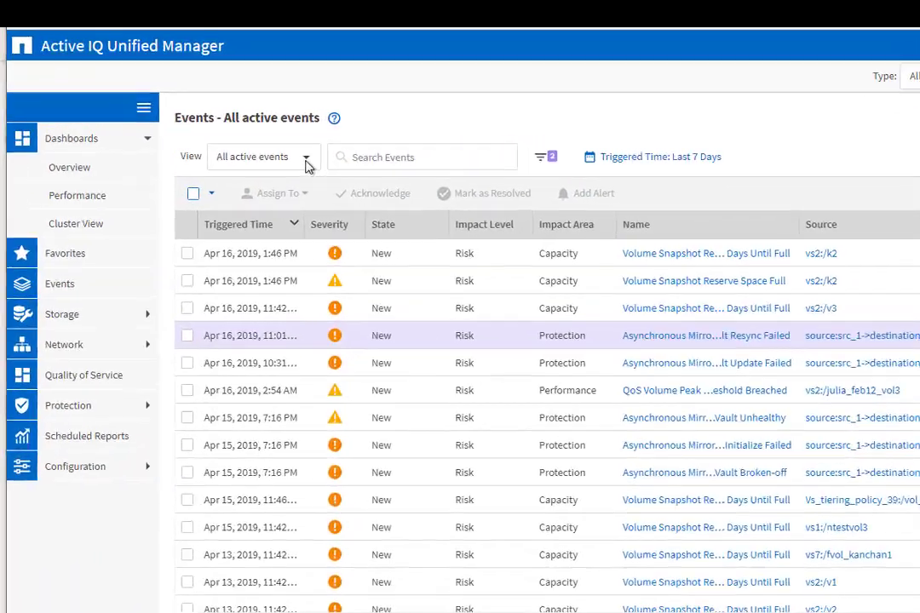
Keep the All active events view, replace the State filter with Impact Area, and set the triggered-time range
click(220, 145)
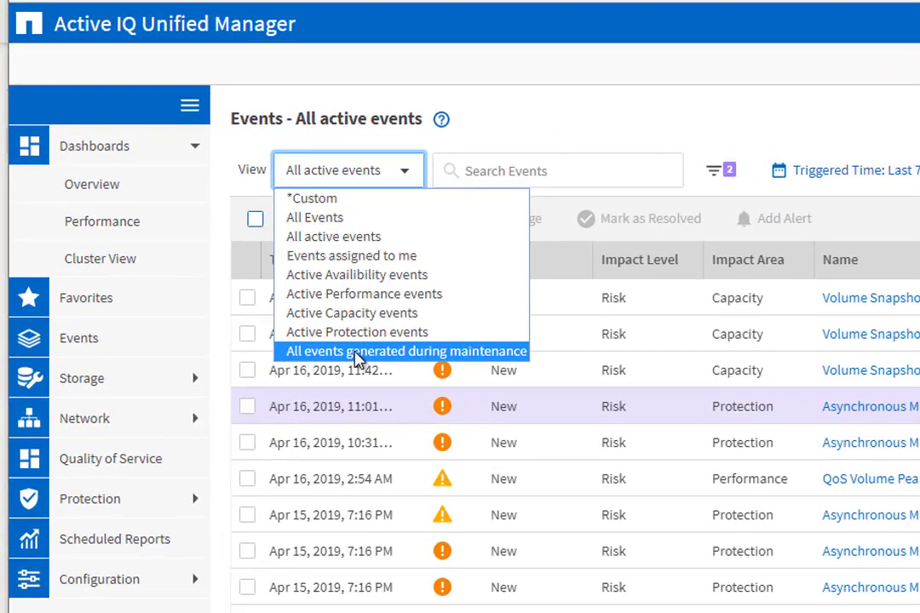
click(545, 124)
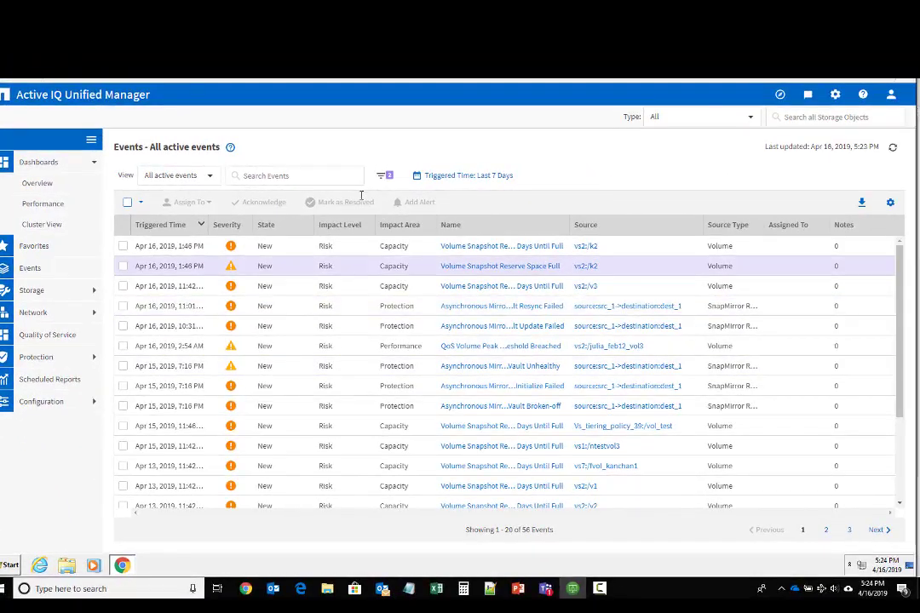
click(385, 176)
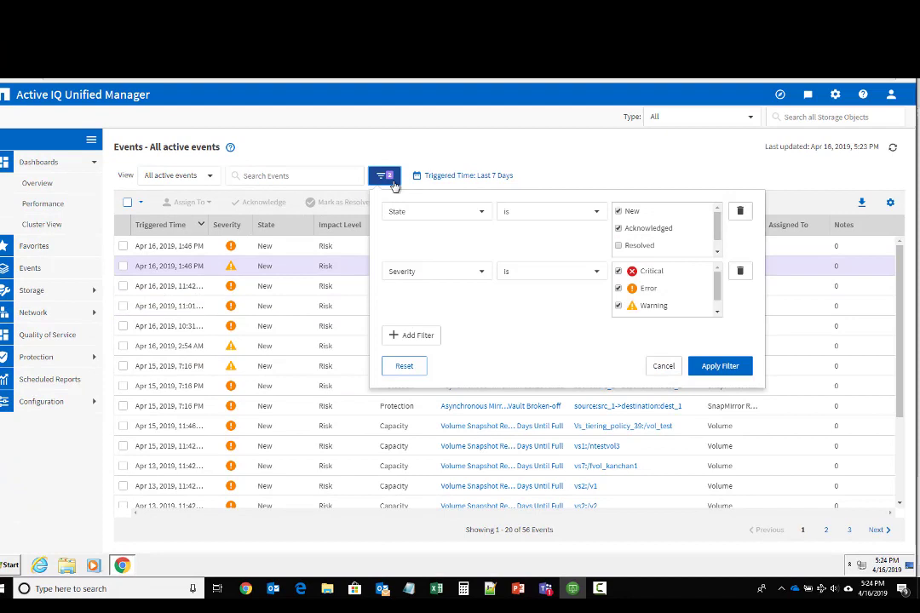
click(430, 211)
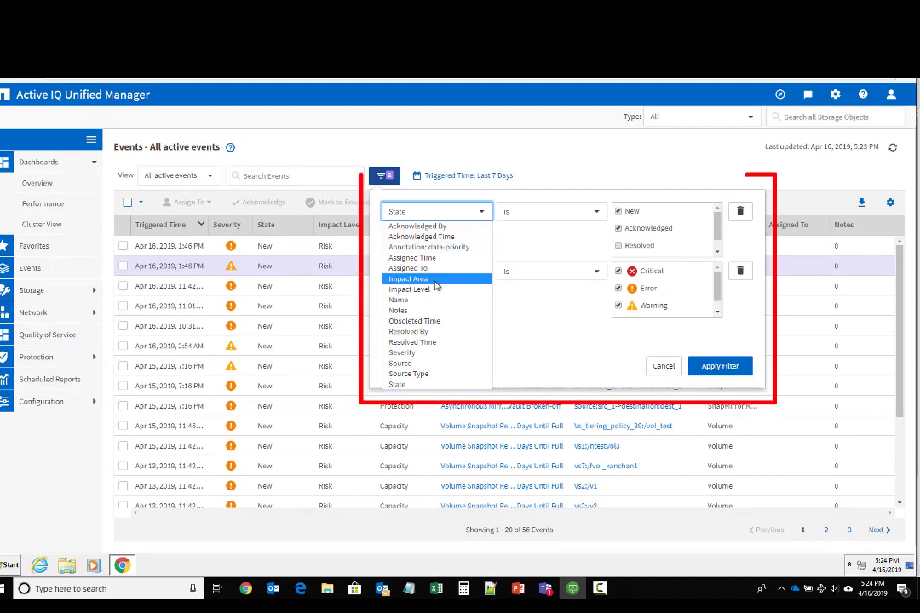
click(434, 282)
click(539, 213)
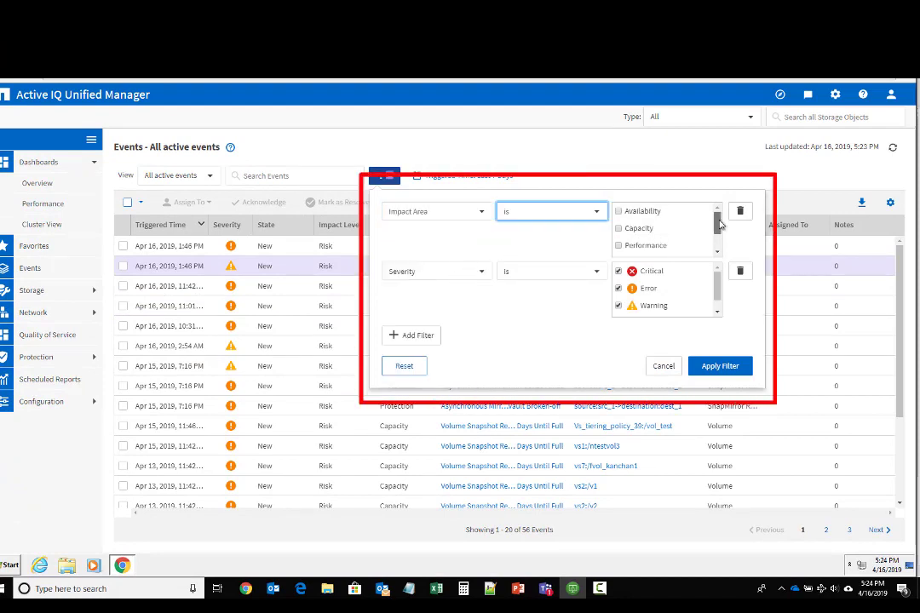
scroll(720, 223, down, 2)
click(719, 365)
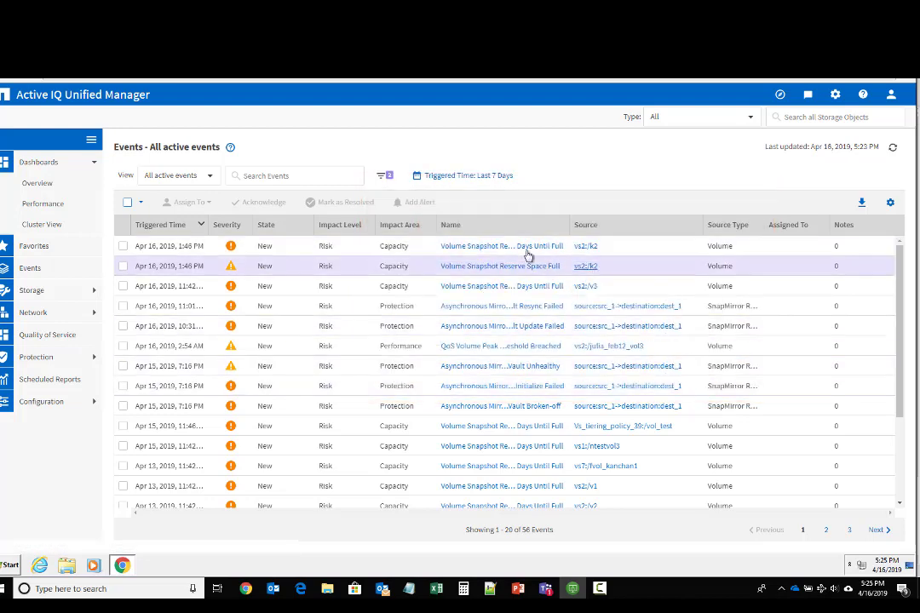
click(492, 178)
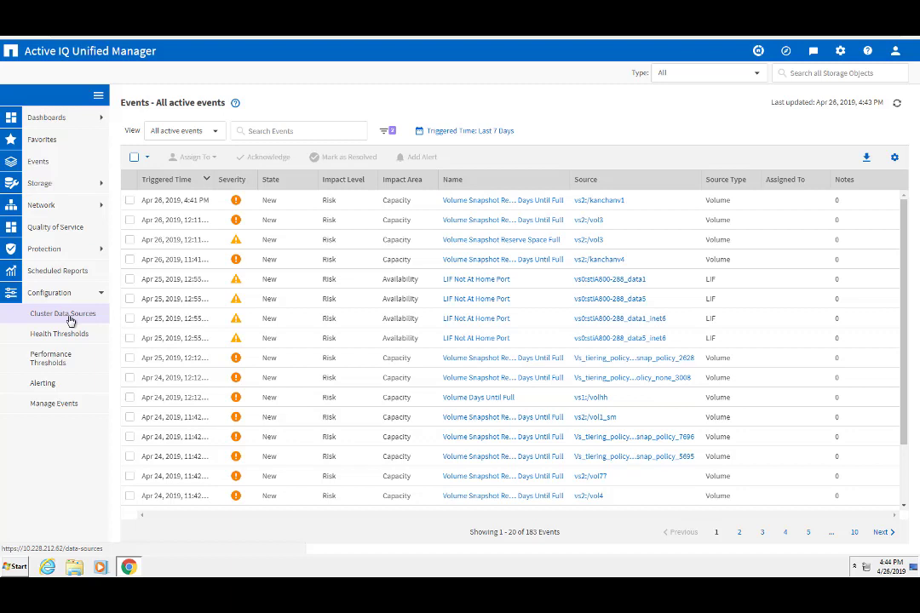
In Cluster Data Sources, switch on maintenance mode for ocum-infinity
click(71, 320)
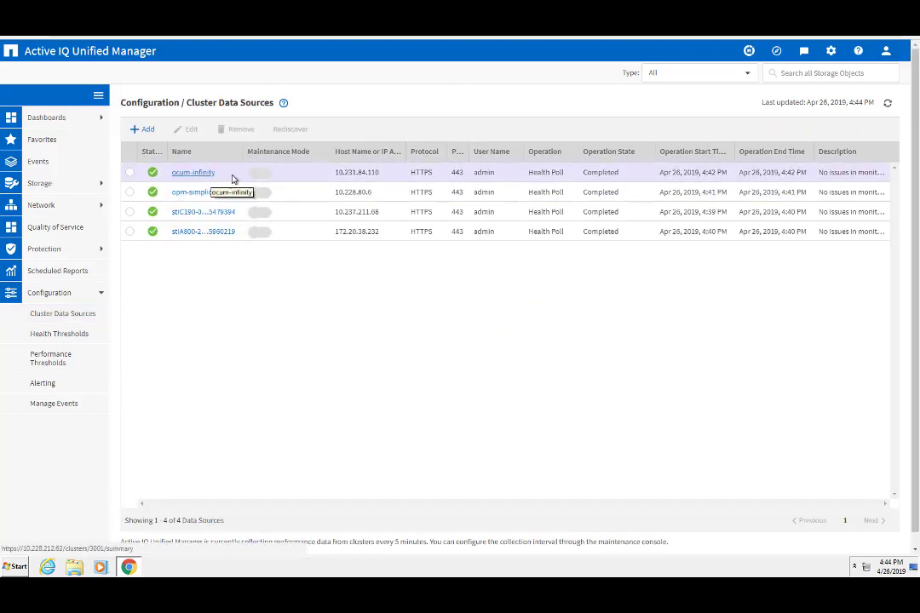
click(257, 175)
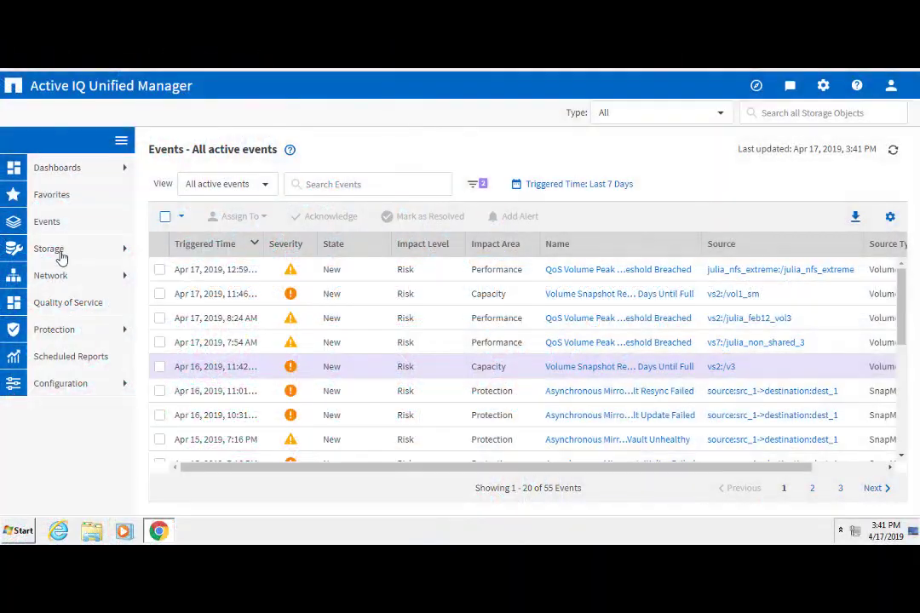
Open the Storage > Clusters list and switch to the All Clusters capacity view
click(63, 257)
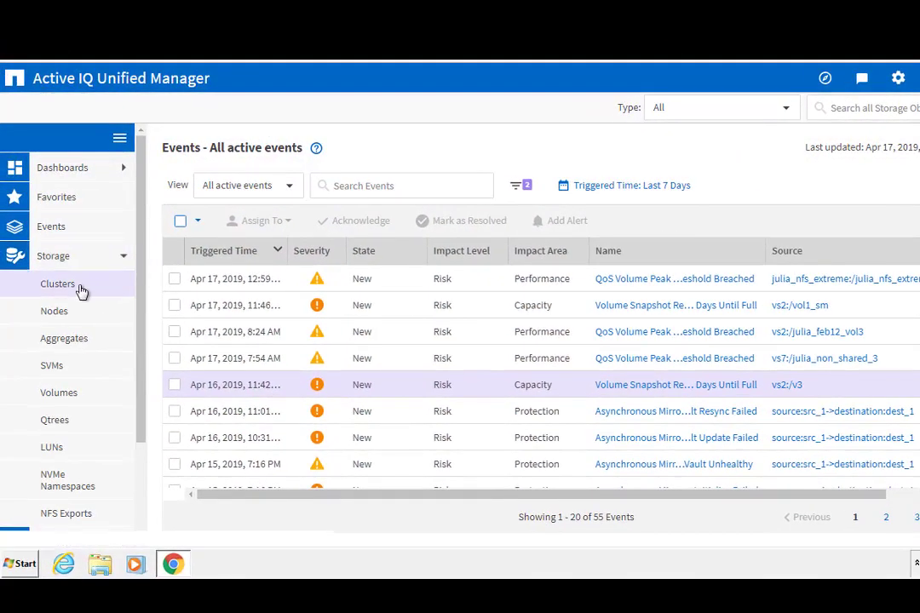
click(75, 291)
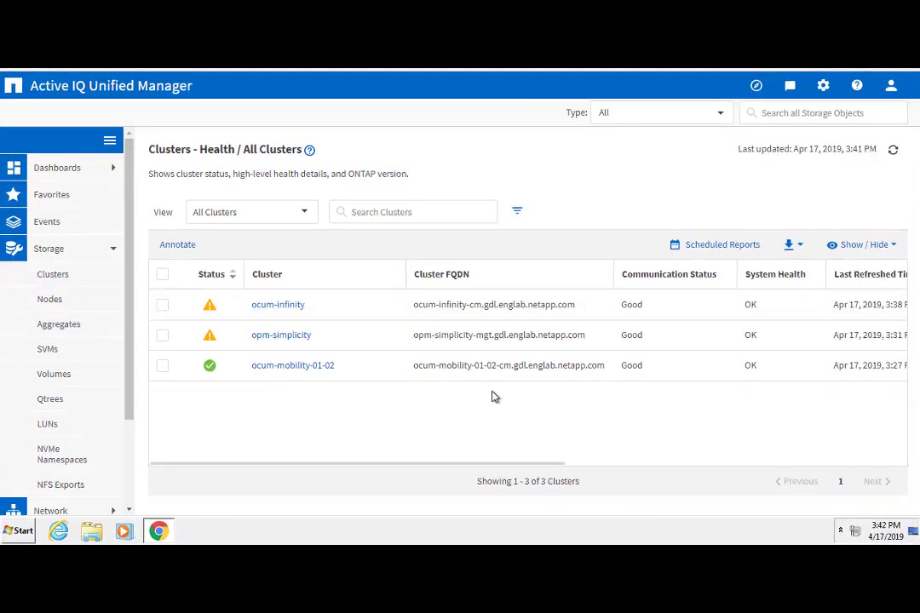
click(308, 216)
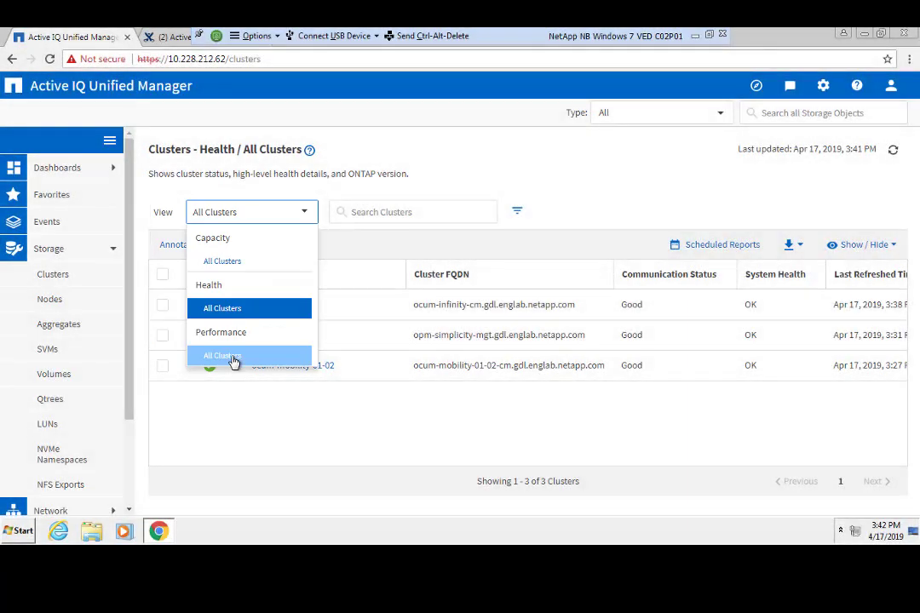
click(234, 358)
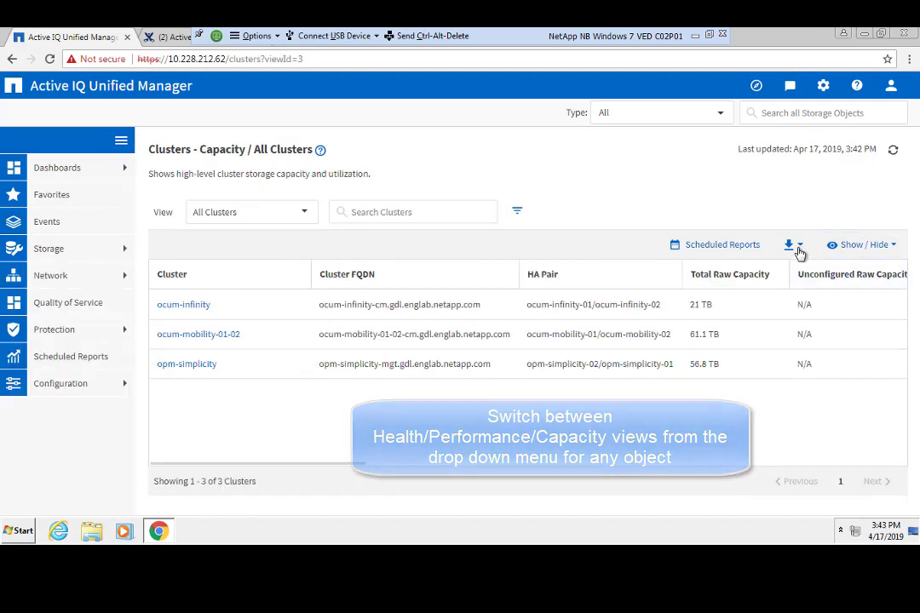
Schedule report Test_Report_Cluster_Capacity weekly on Wednesday at 4:00 PM in PDF format
click(794, 247)
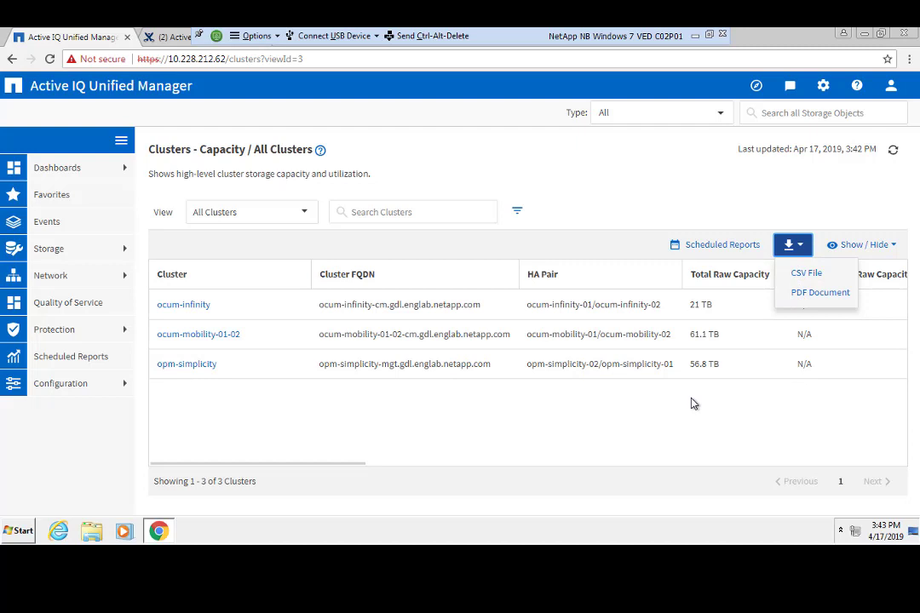
click(717, 246)
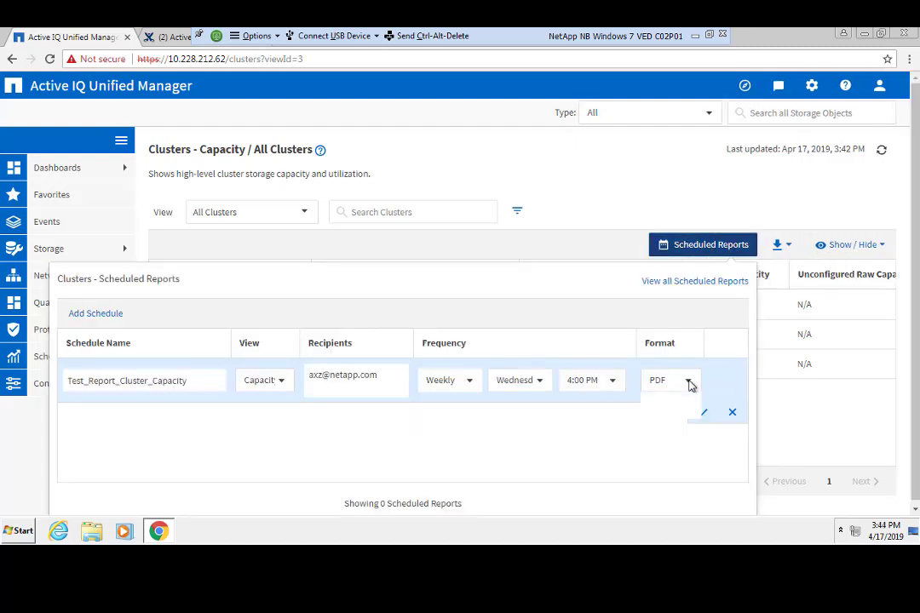
click(688, 382)
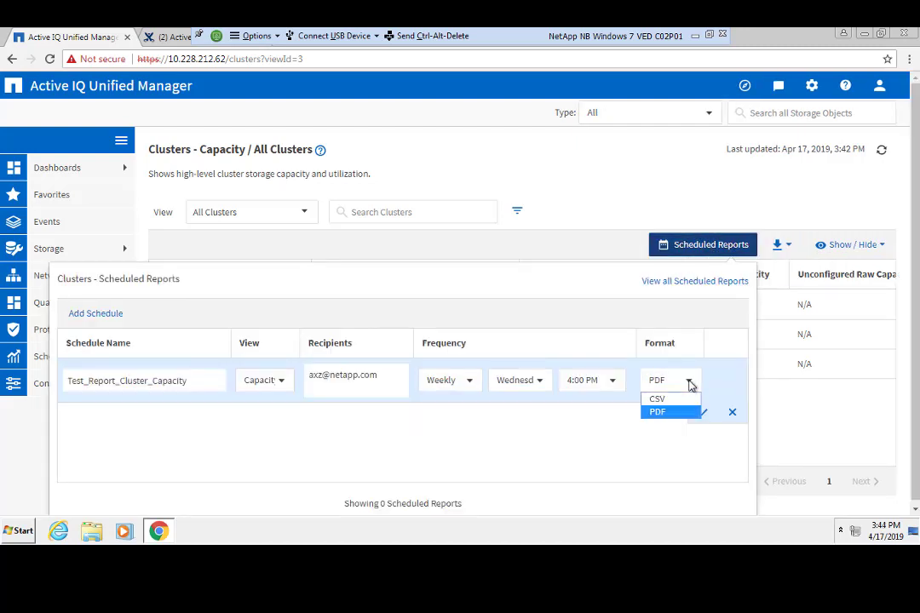
click(688, 383)
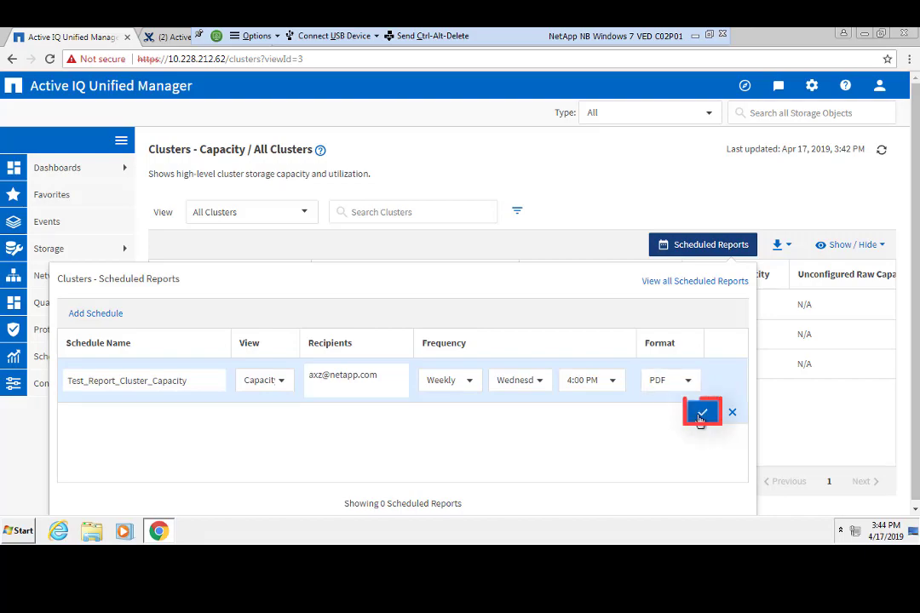
click(700, 415)
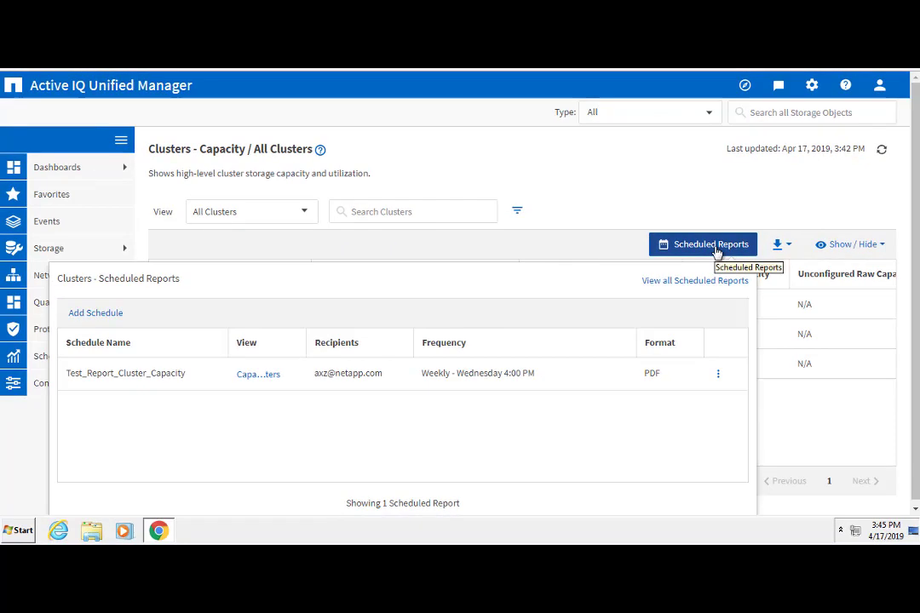
click(763, 299)
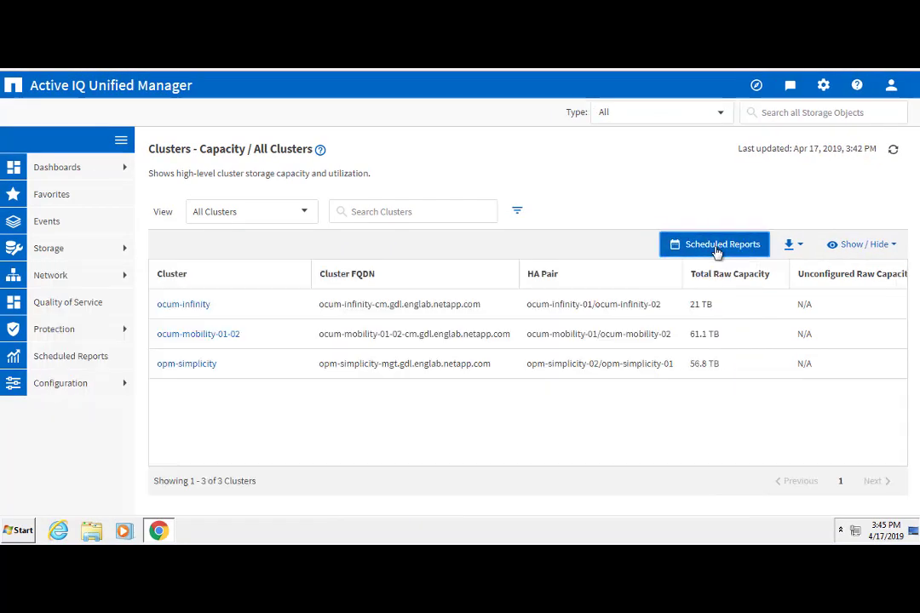
Hide the Licensed Cloud Tier Used and StorageGRID Capacity Used columns; save view as capcity_cluster_new_view
click(892, 253)
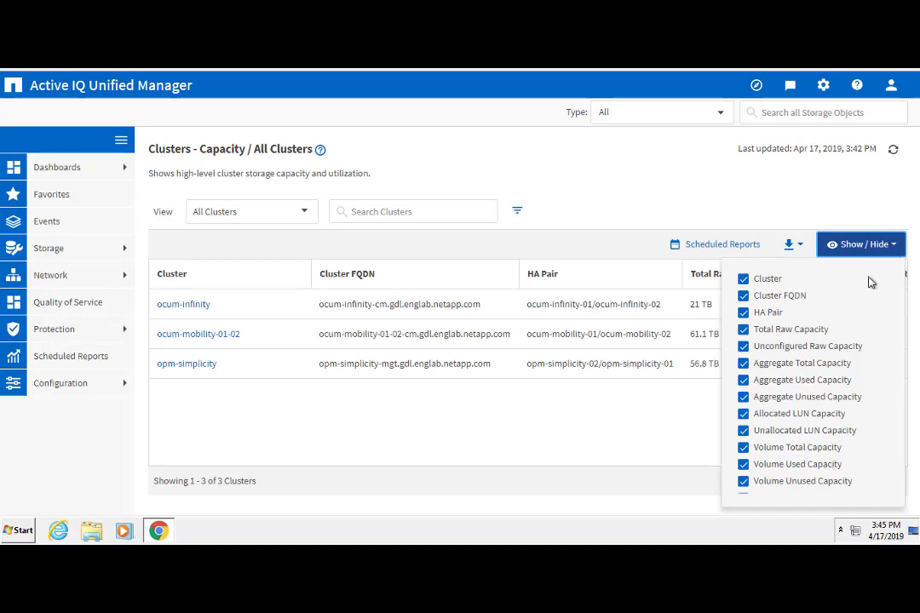
scroll(899, 353, down, 2)
click(744, 450)
click(744, 434)
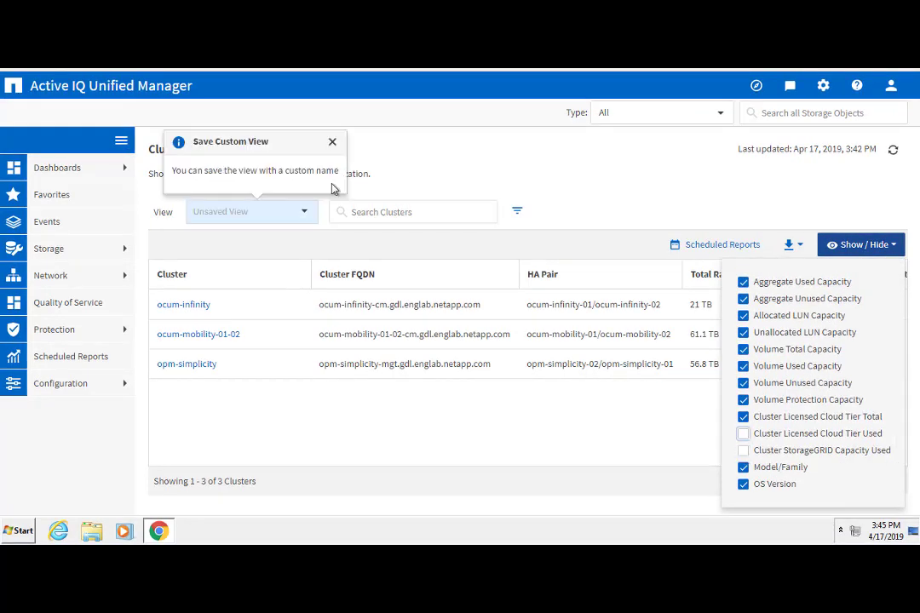
click(267, 220)
text(capcity_cluster_new_view)
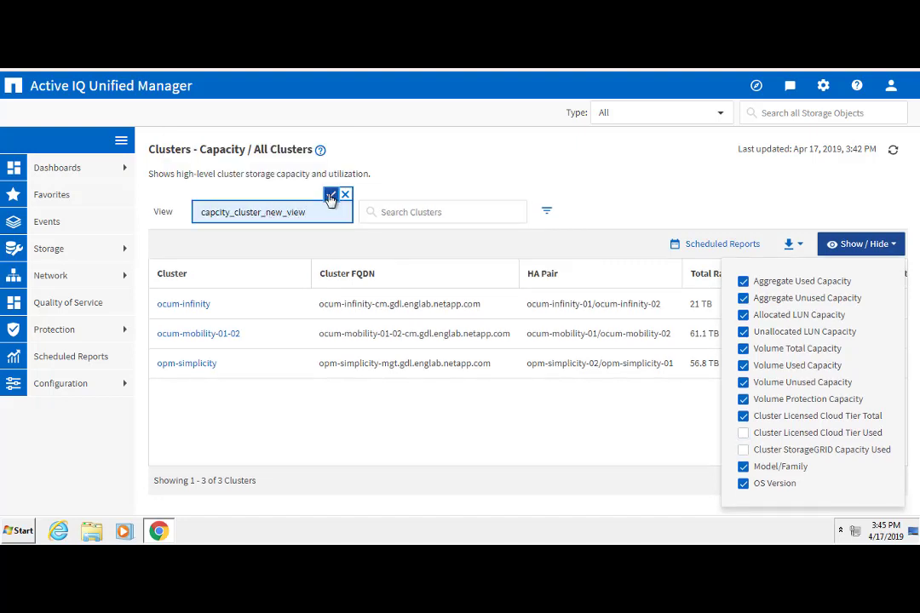
click(331, 197)
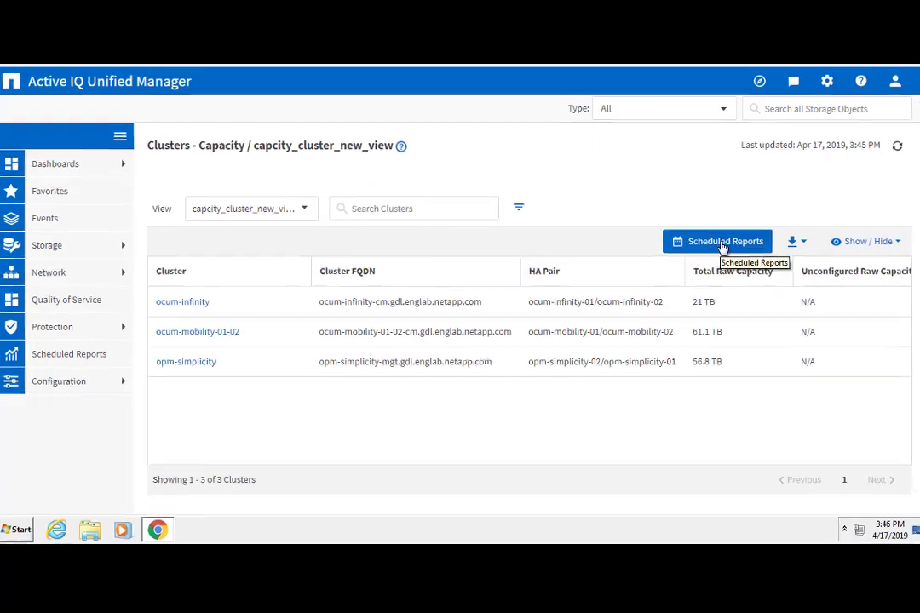
click(723, 244)
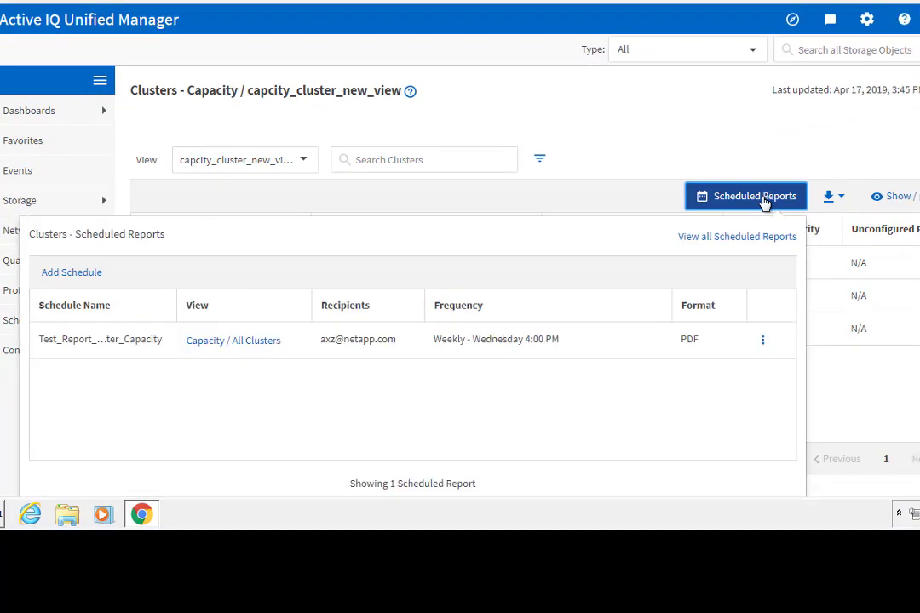
Start a new report schedule on the custom capacity view, leaving it unsaved
click(71, 272)
click(242, 346)
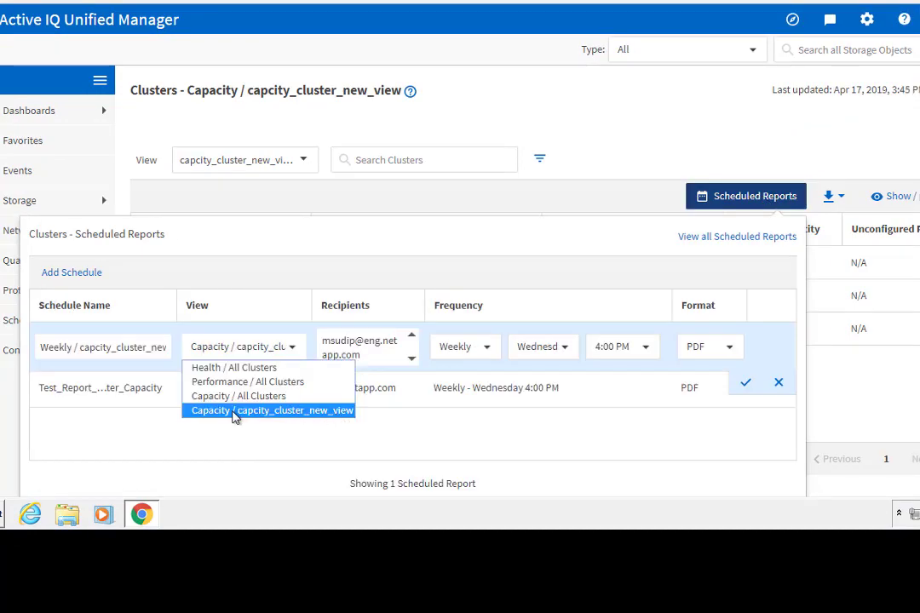
click(298, 413)
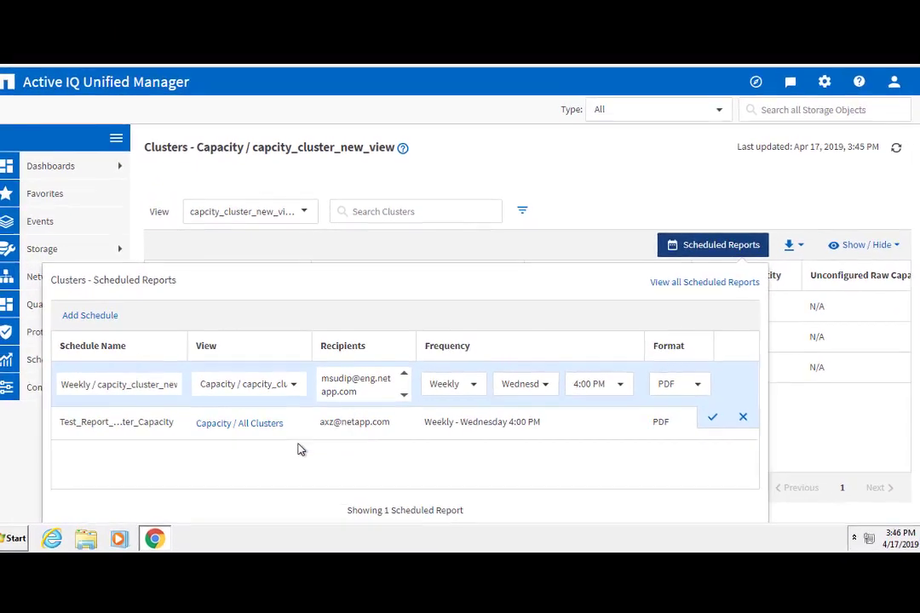
Open the Storage > SVMs health list showing all 131 SVMs
click(120, 253)
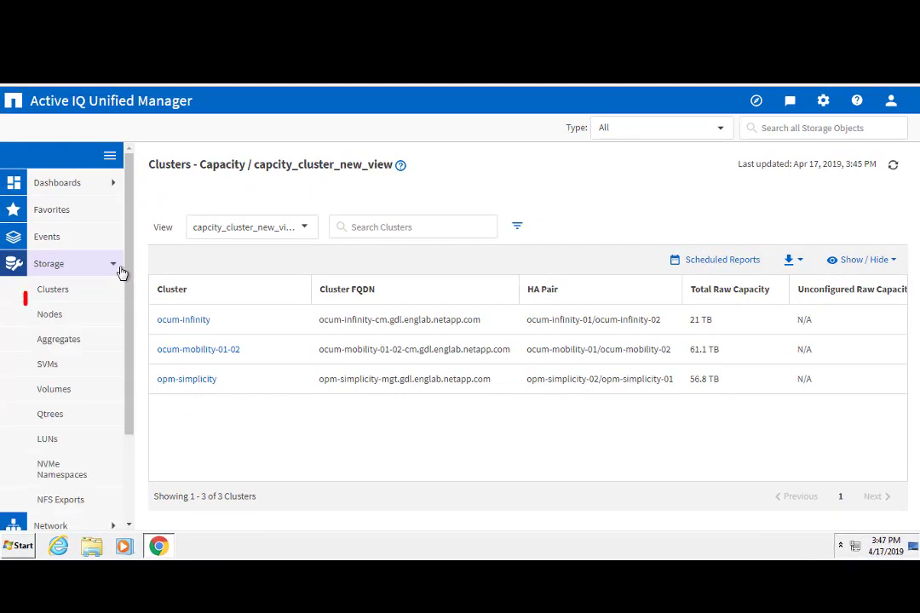
scroll(68, 340, down, 1)
click(47, 307)
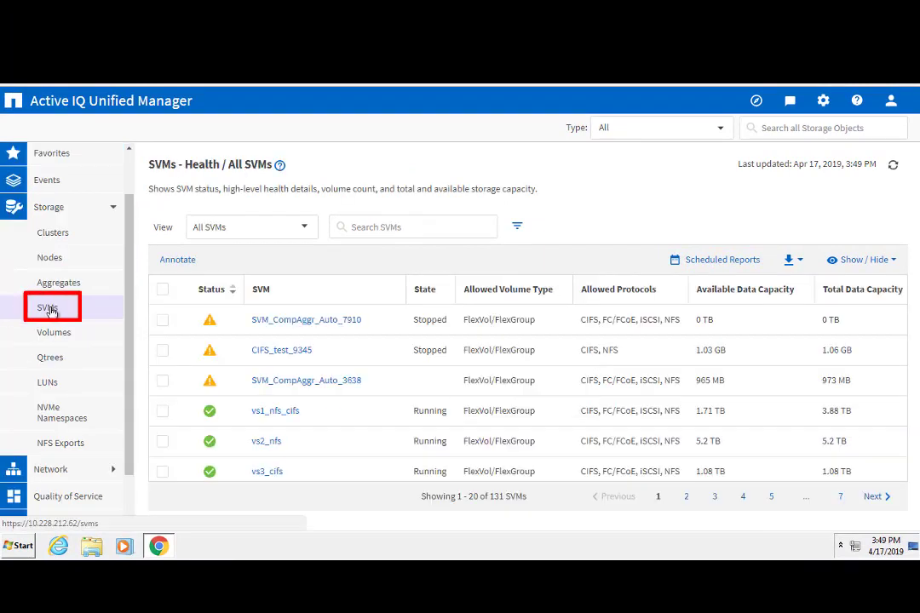
Review the LUNs and initiator groups of SVM vs1_nfs_cifs, then go to Quality of Service
click(279, 411)
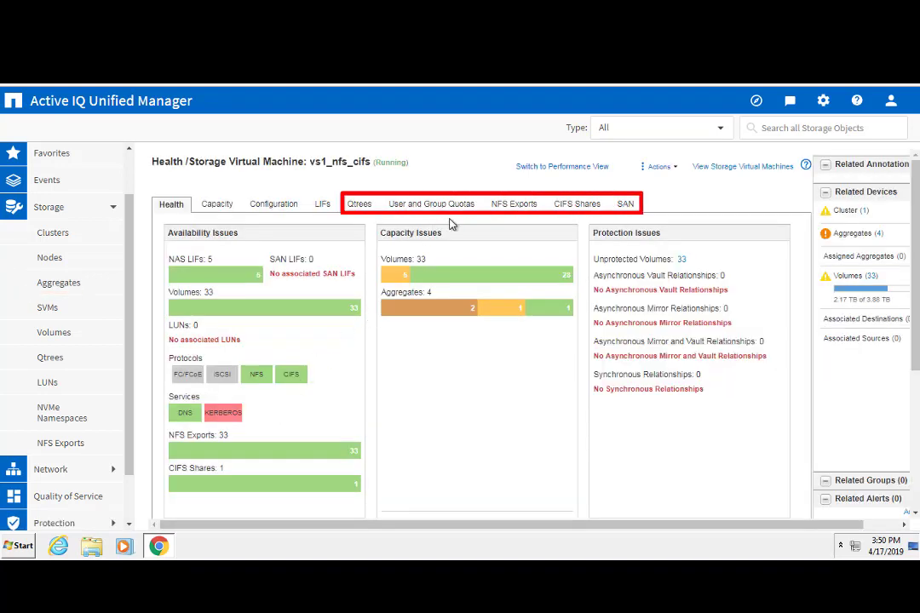
click(627, 205)
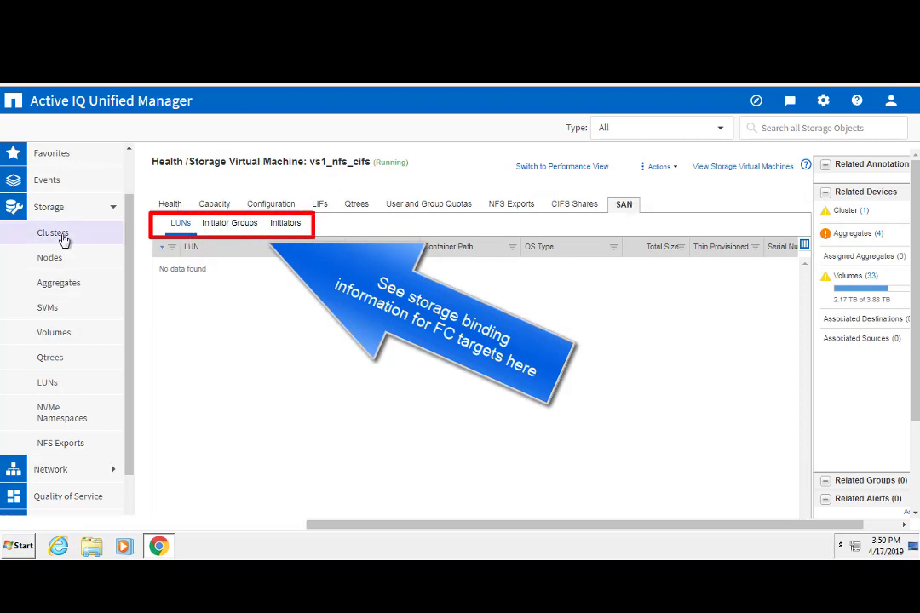
click(48, 382)
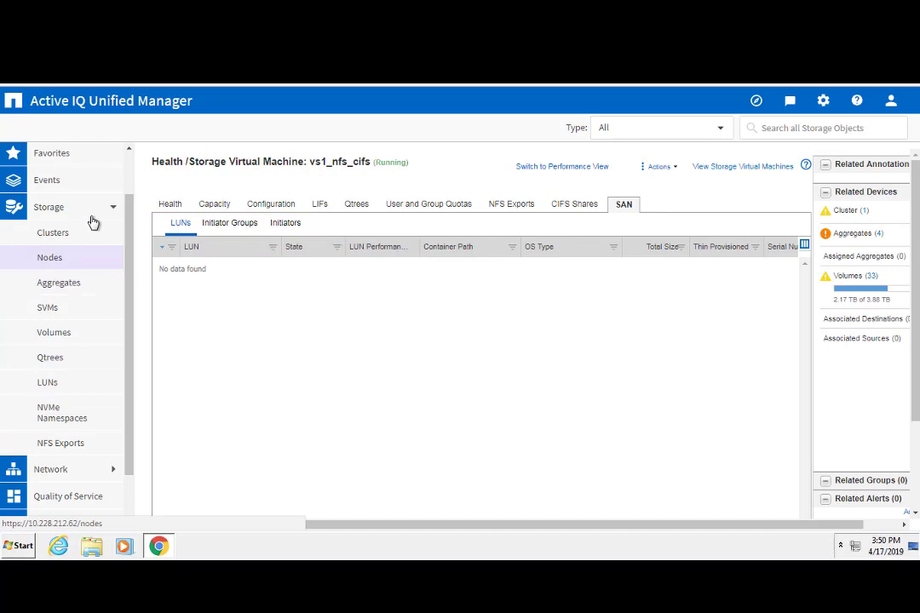
click(40, 377)
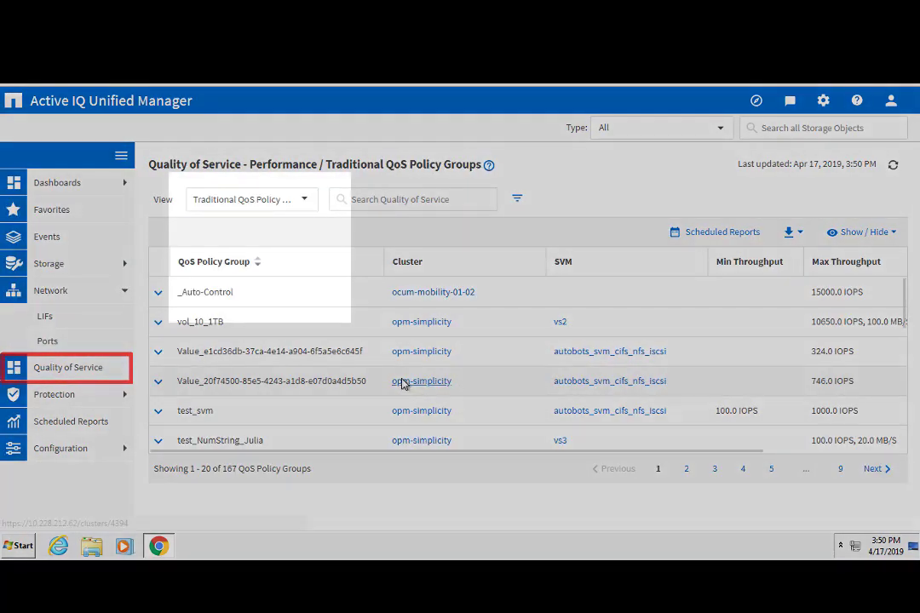
Switch to the NSLM Performance SLO Policy Groups view, then open Protection > Volume Relationships
click(304, 199)
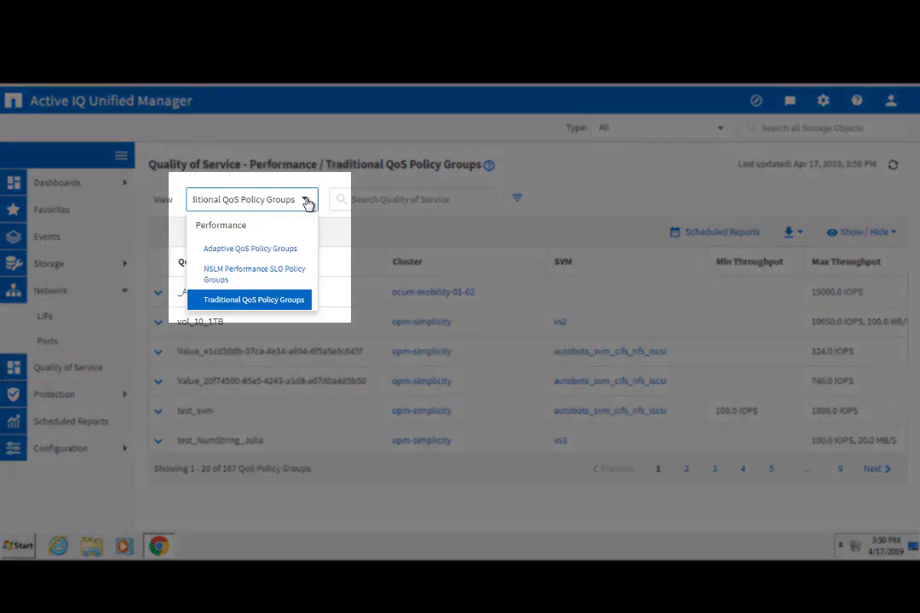
click(281, 279)
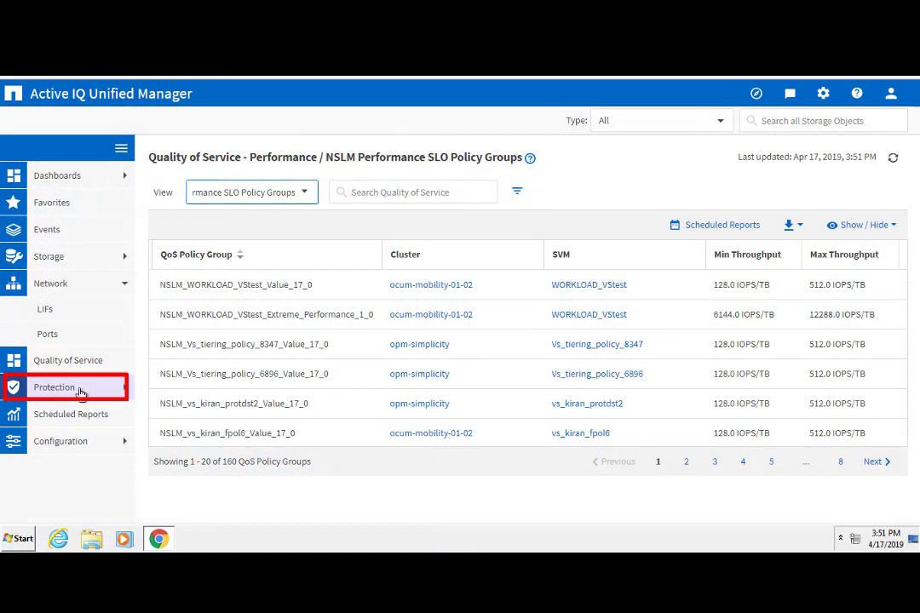
click(81, 391)
click(79, 426)
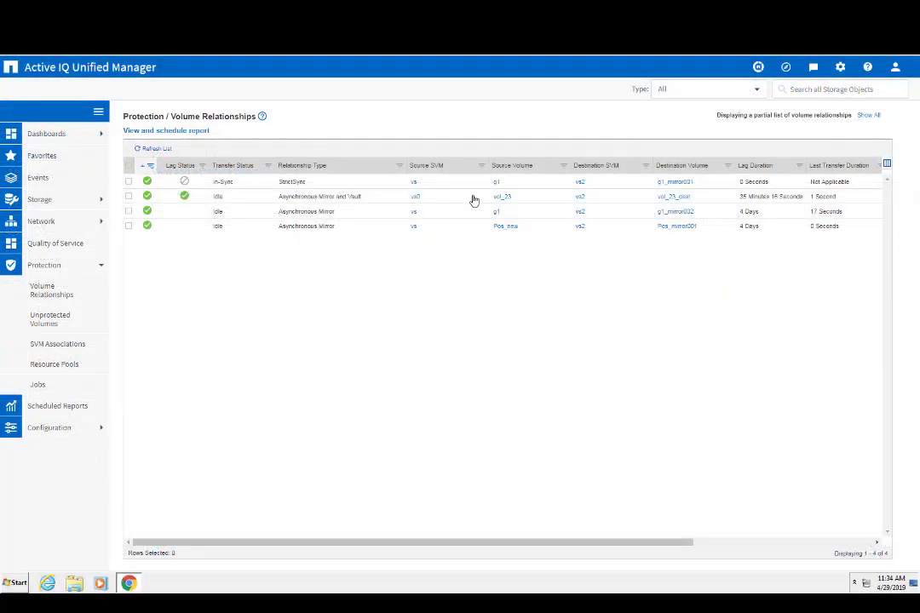
Open the full details of source volume g1 from its link card
mouse_move(498, 187)
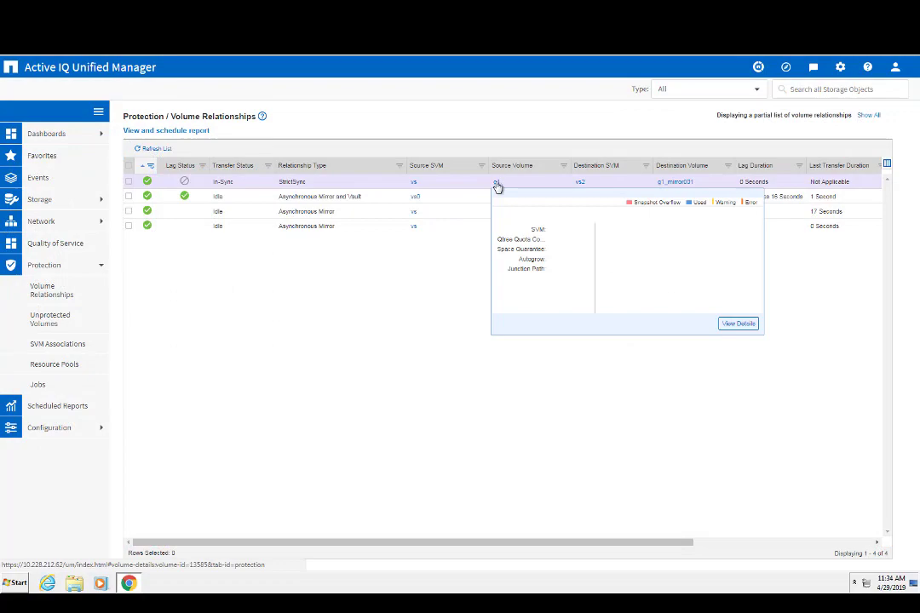
click(734, 324)
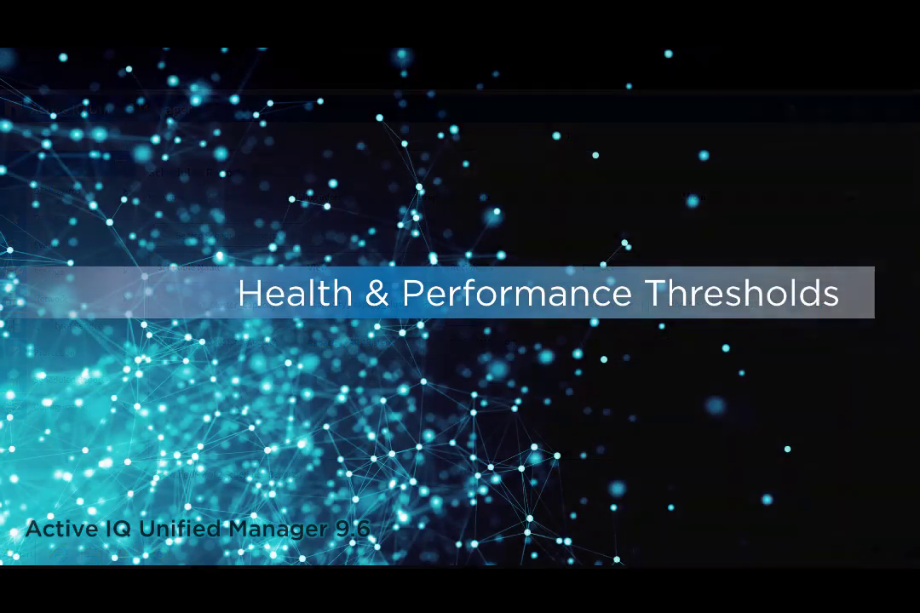
Review the aggregate and qtree health thresholds under Configuration, then open Performance Thresholds
click(62, 359)
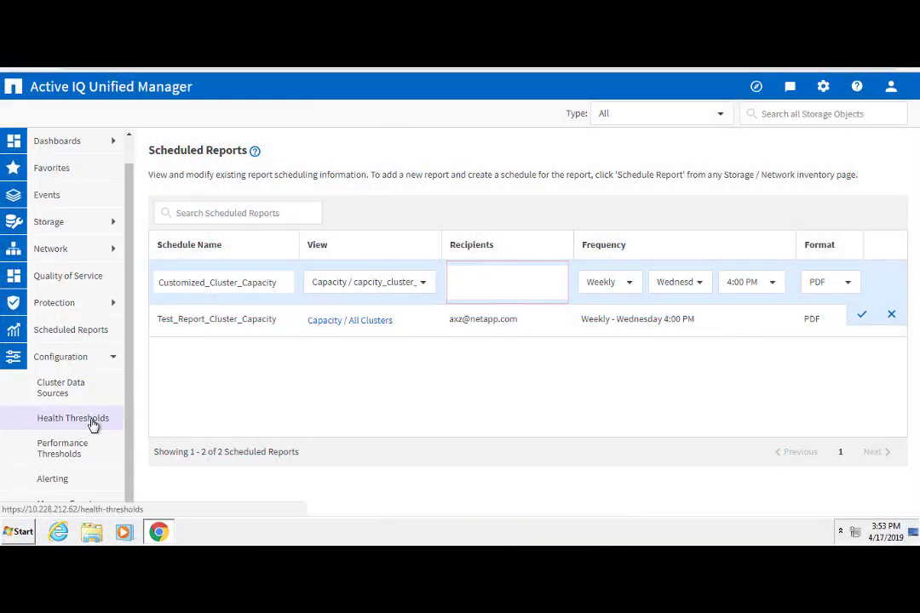
click(93, 421)
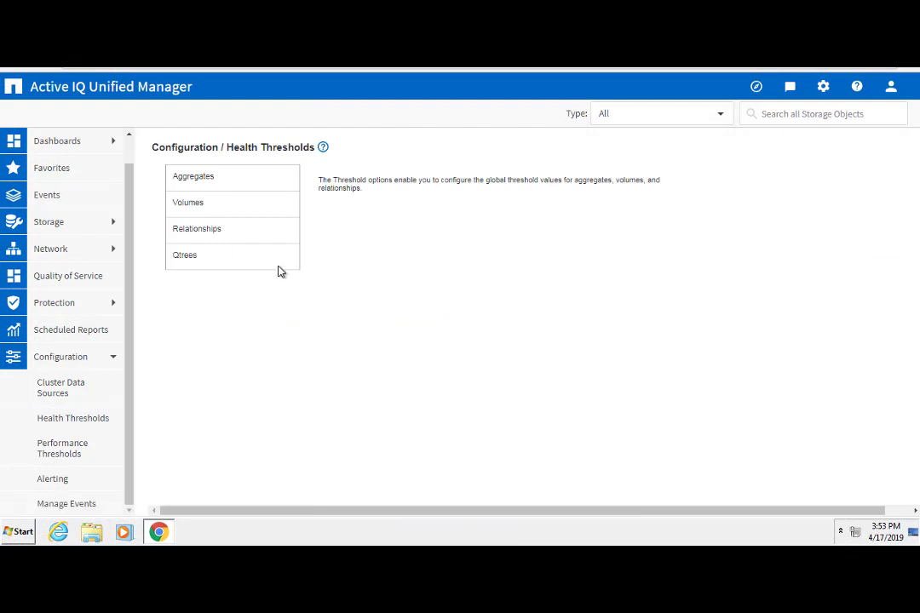
click(195, 179)
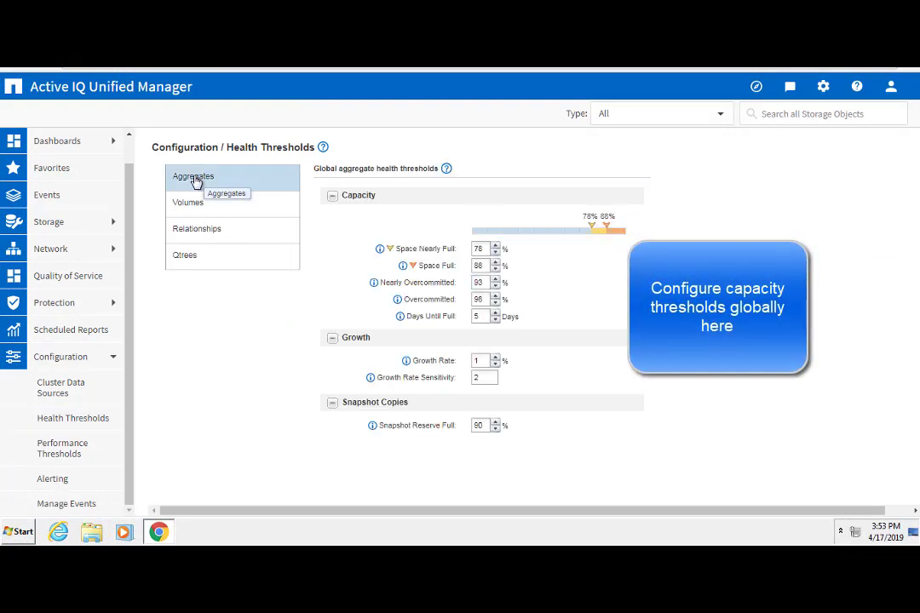
click(184, 254)
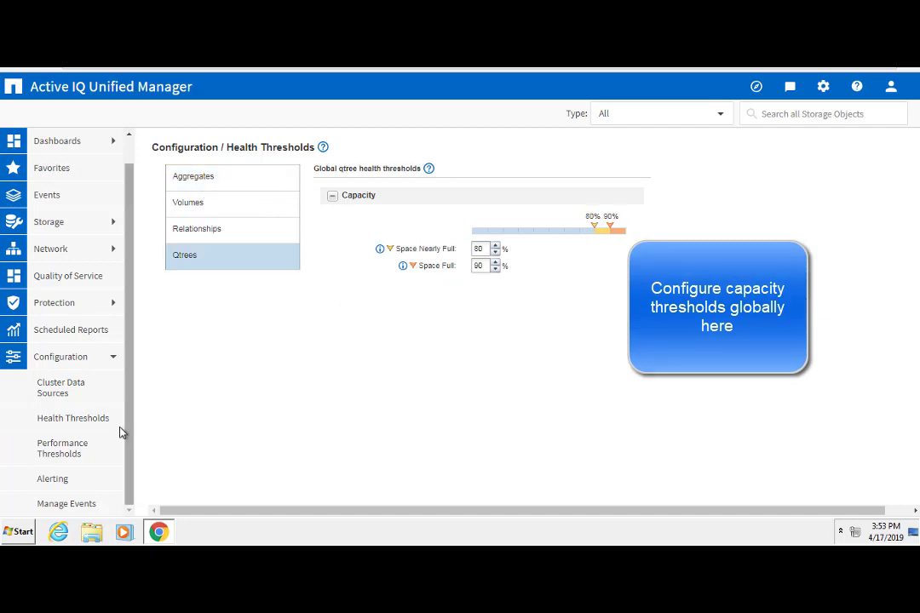
click(63, 452)
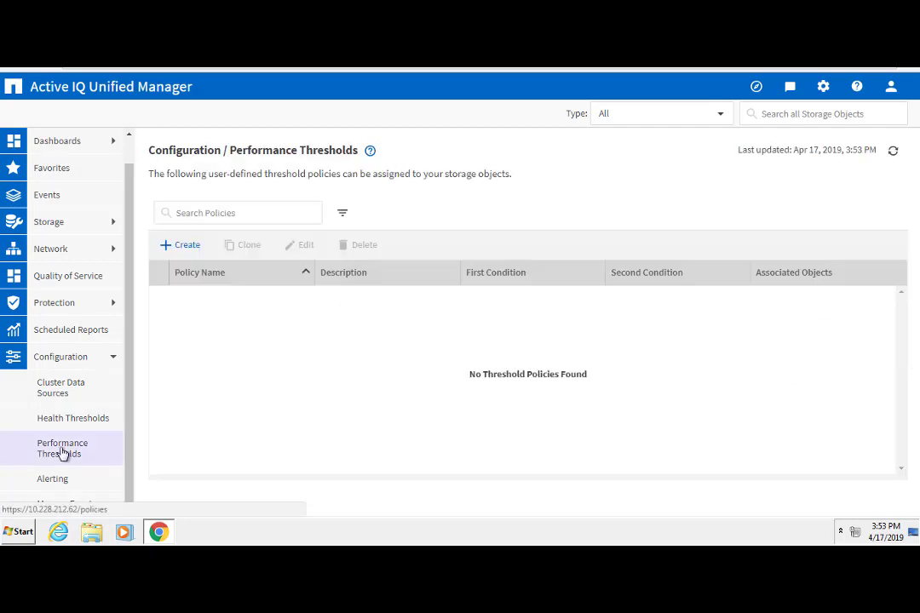
Start a new Node threshold policy named 'Performance Capacity Threshold'
click(183, 251)
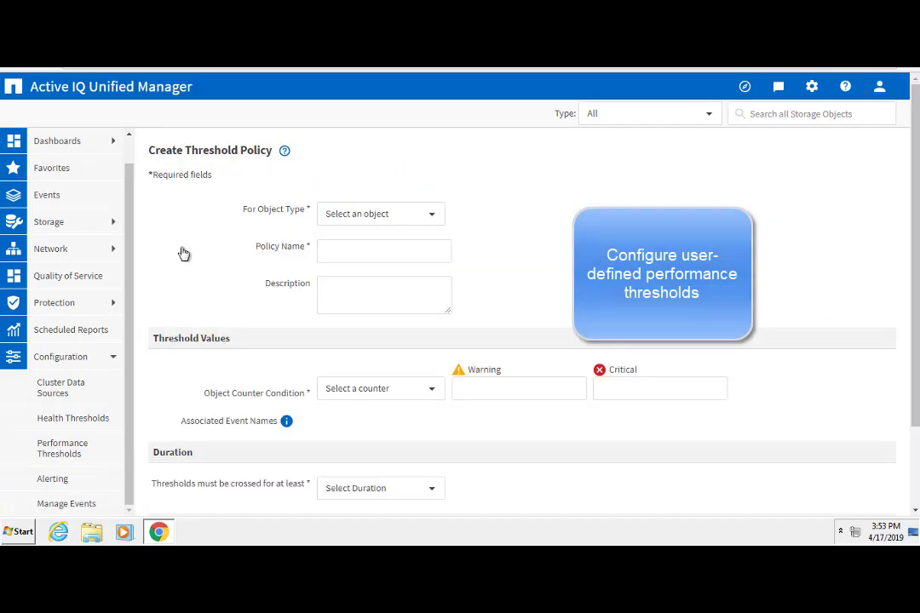
click(381, 215)
click(342, 256)
click(353, 252)
text(Performance Capacity Threshold)
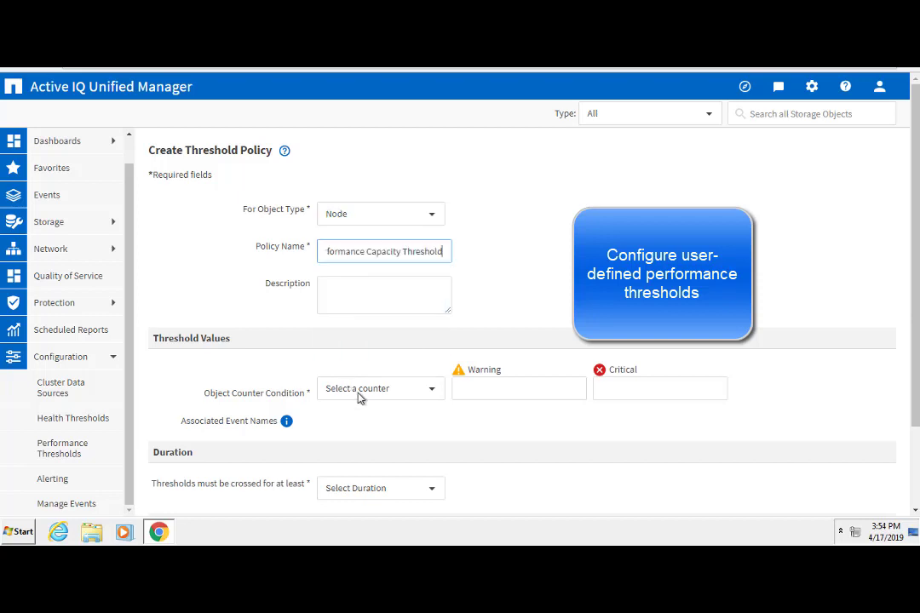
Base it on Perf. Capacity Used with warning 100%, critical 140%, and save the policy
click(361, 388)
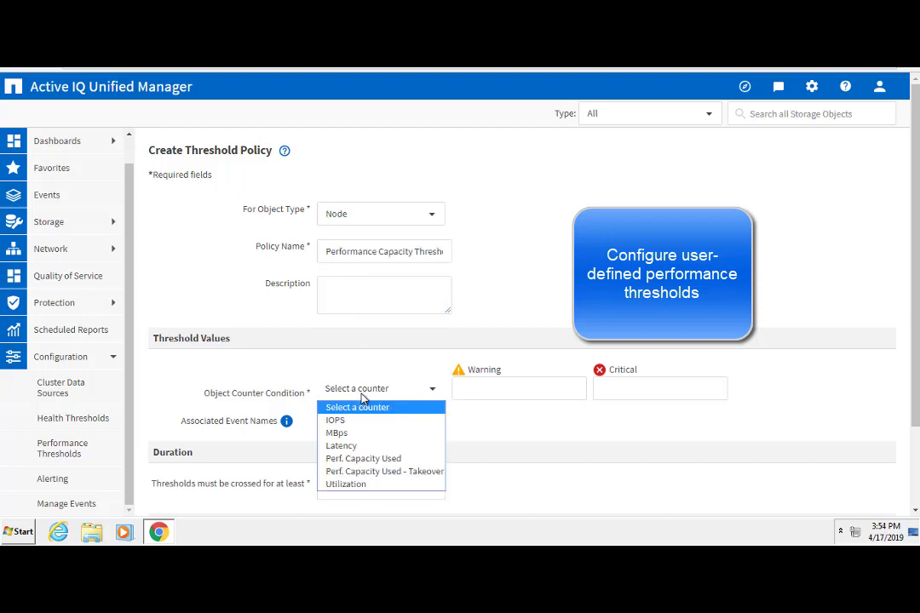
click(365, 464)
click(645, 388)
text(140)
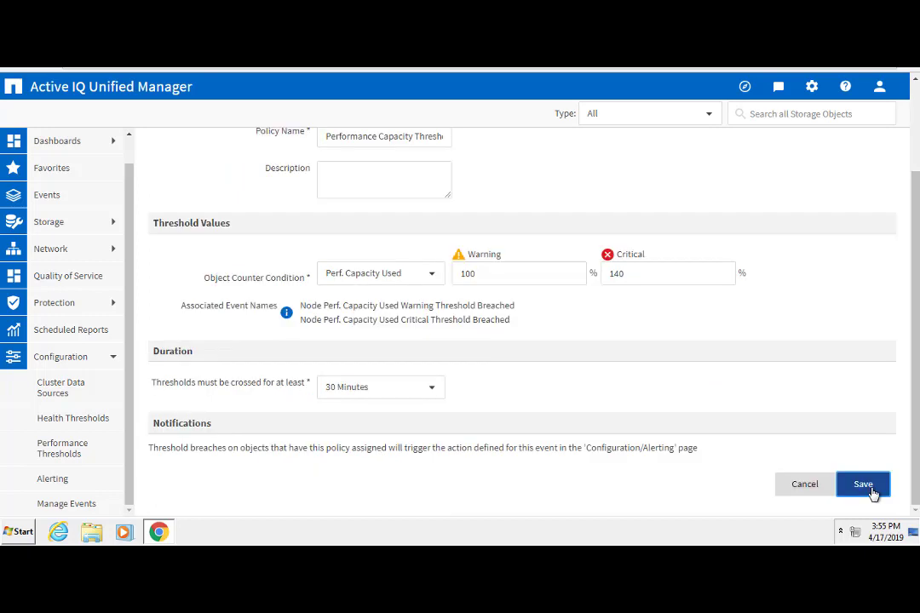
click(871, 491)
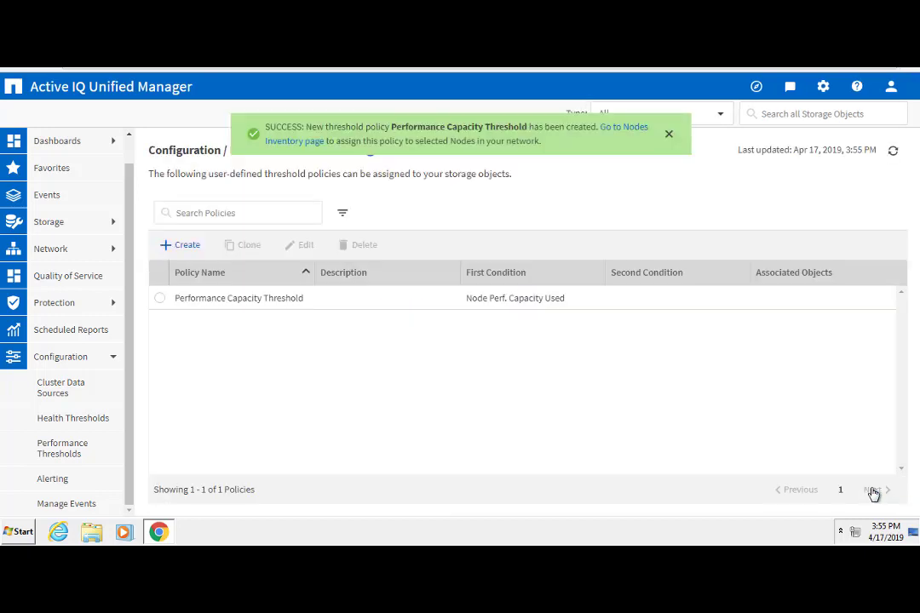
click(53, 480)
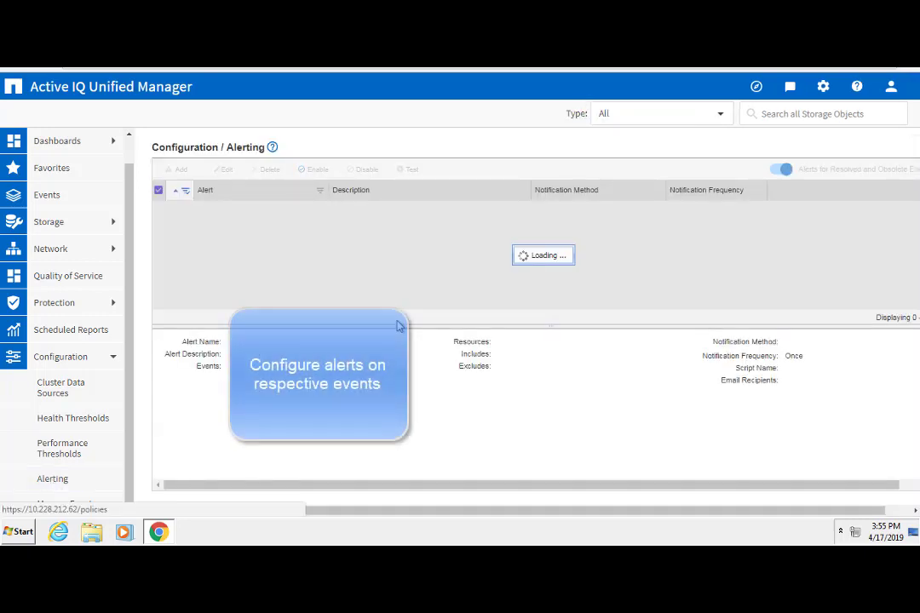
Preview a new alert's resources and the EMS event subscription on Manage Events, saving nothing
click(180, 171)
click(300, 197)
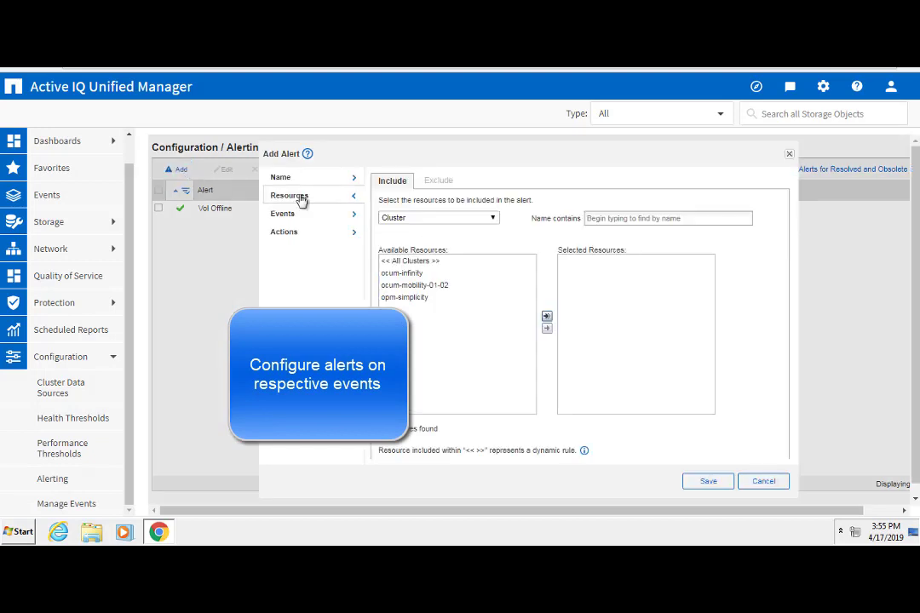
click(81, 507)
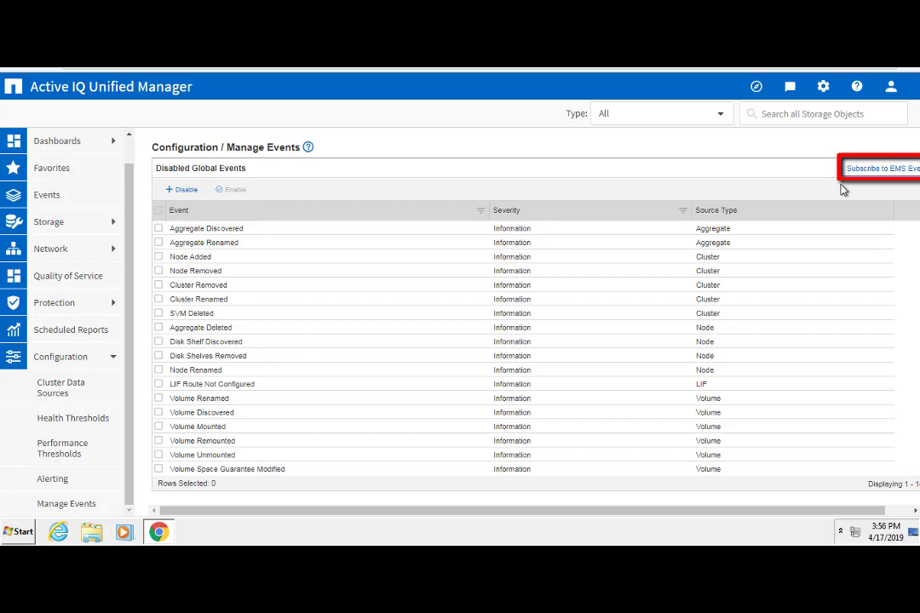
click(863, 175)
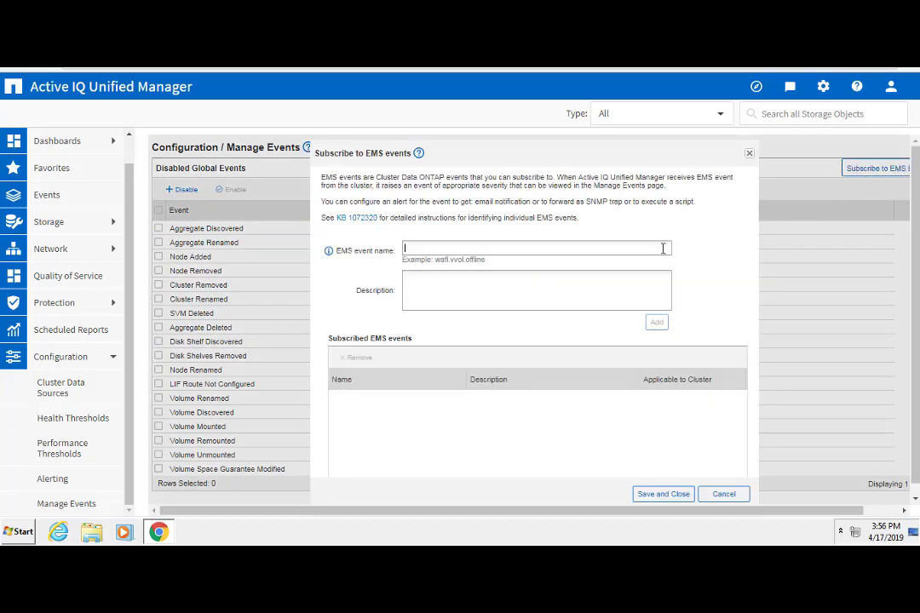
click(722, 495)
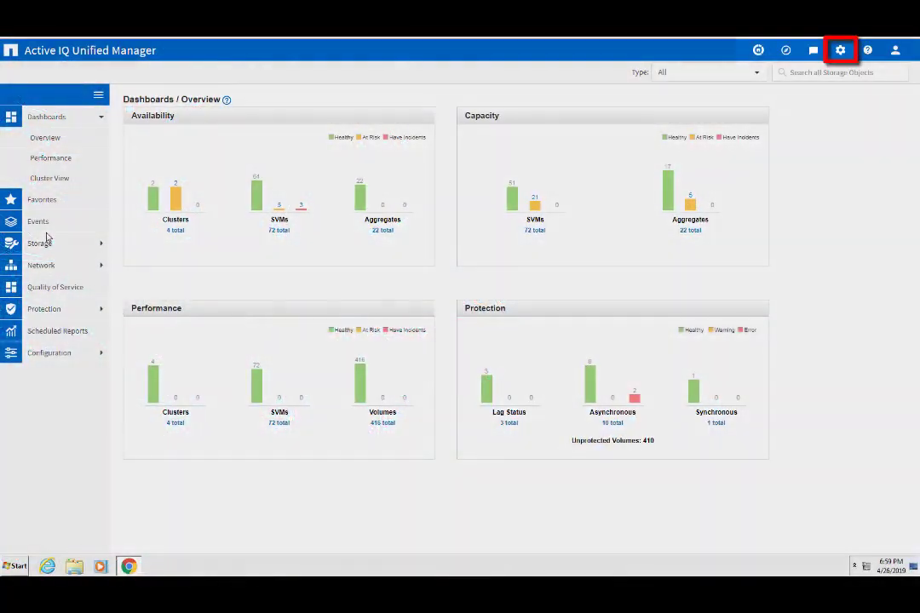
Open the Administration pages, landing on the data-priority annotation and its values
click(841, 50)
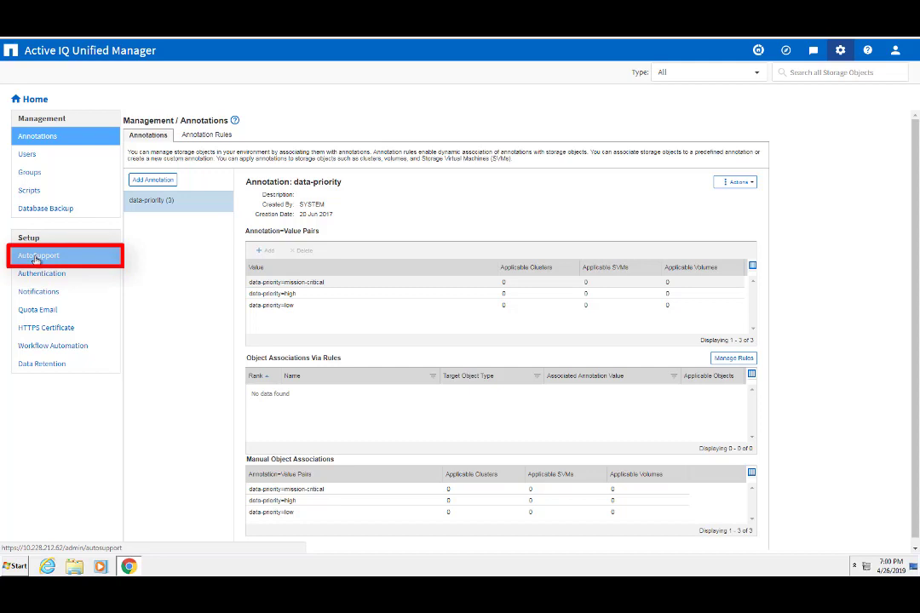
Visit Notifications and Workflow Automation setup, ending on Data Retention (events 6 months, performance 13 months)
click(36, 292)
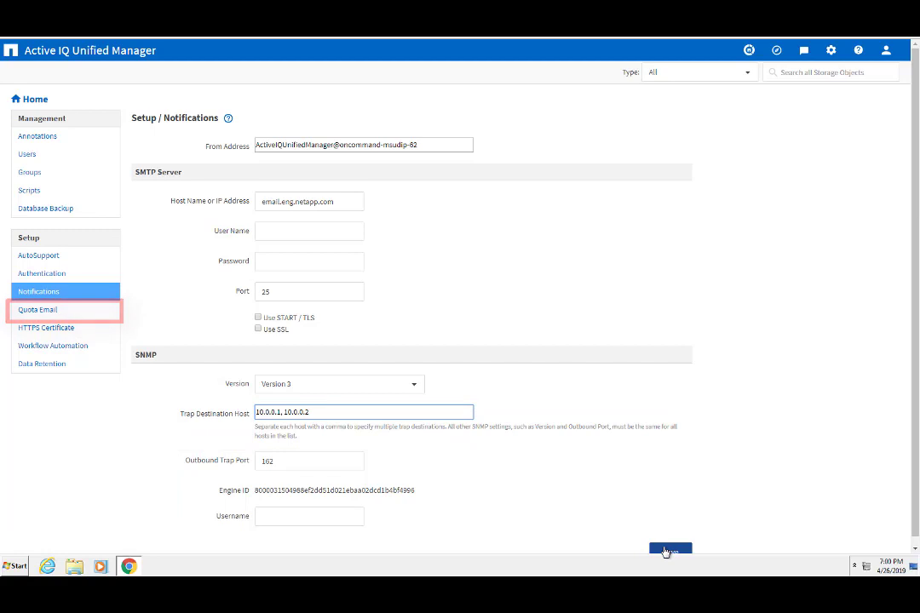
scroll(664, 549, down, 1)
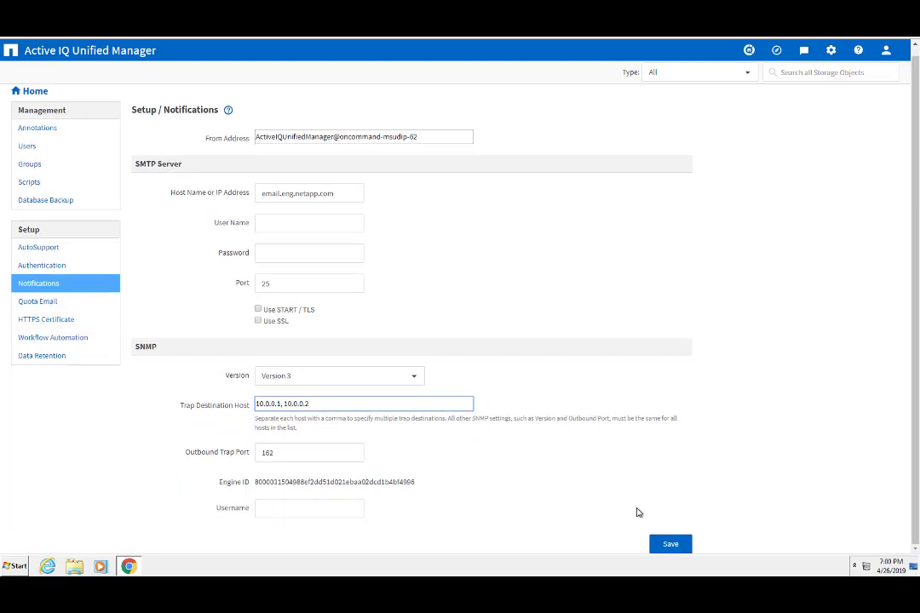
click(40, 338)
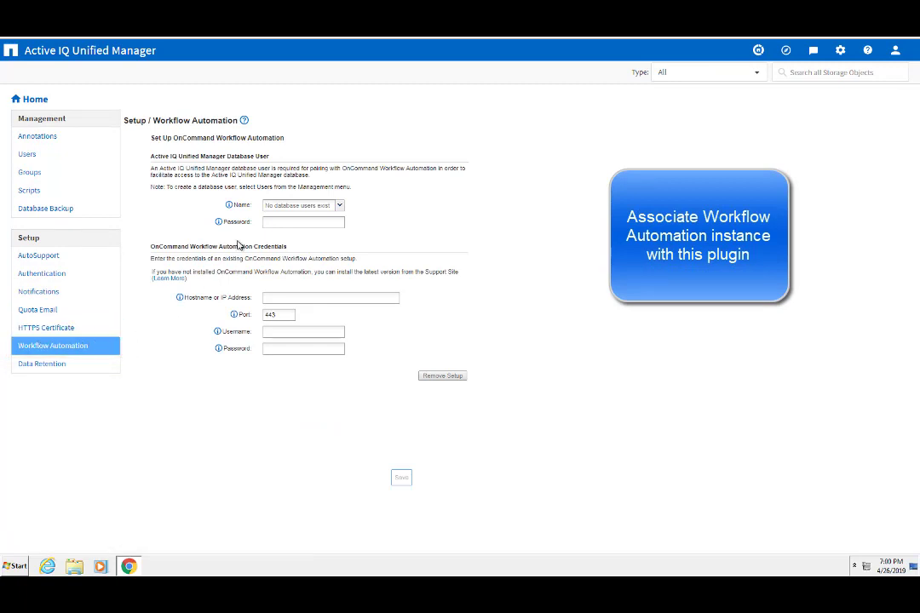
click(52, 366)
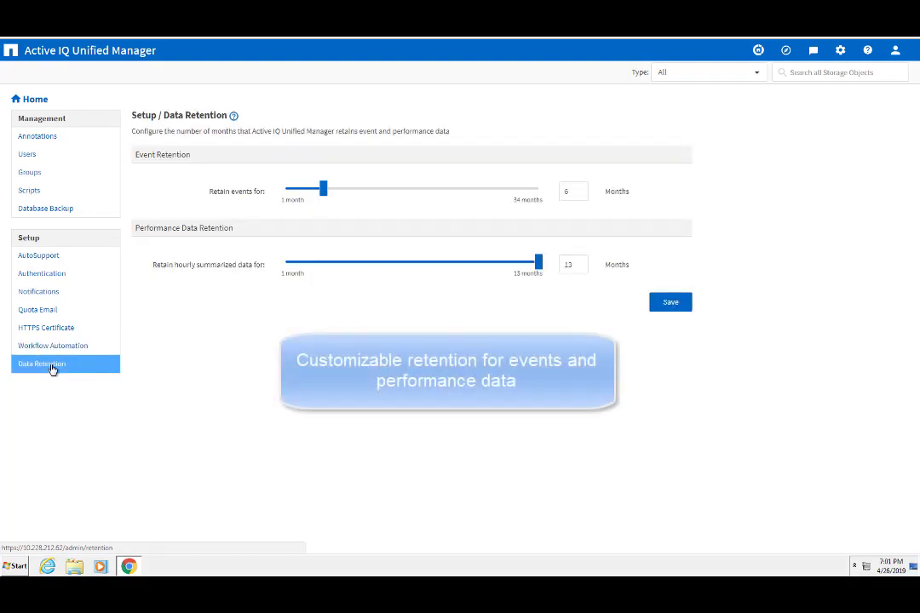